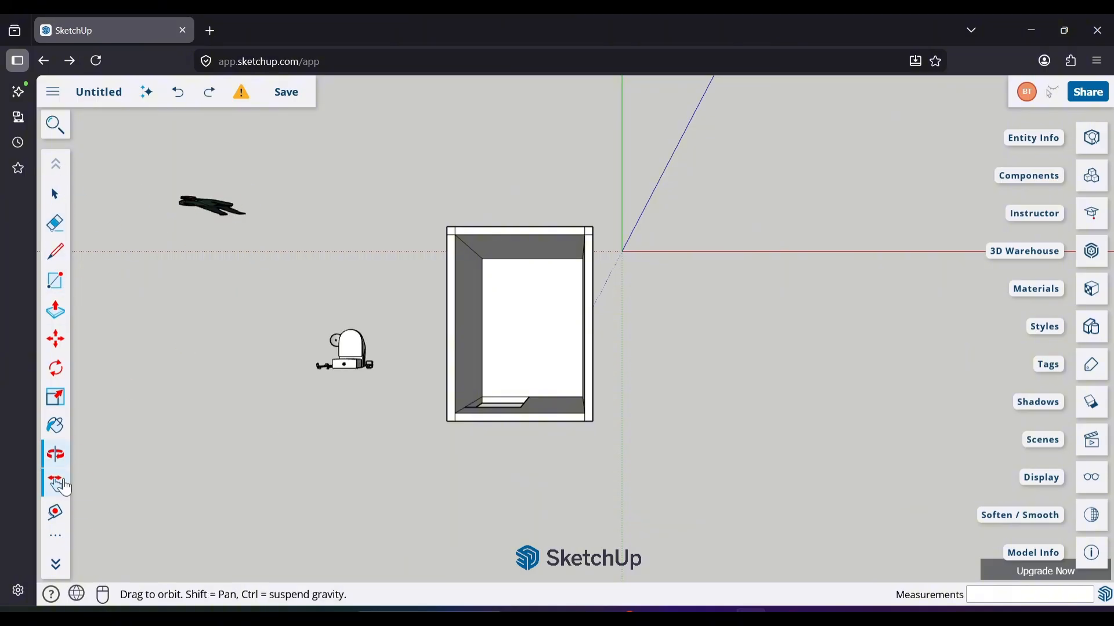
Rotate the toilet set half a turn on the ground plane so the toilet faces the doorway side.
click(58, 536)
key(q)
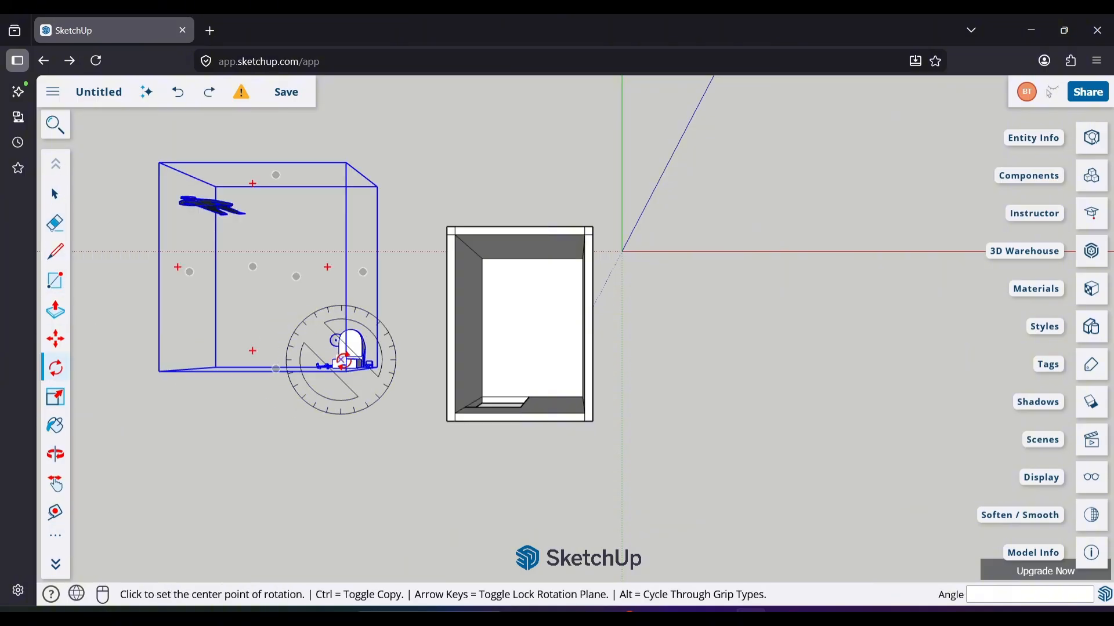
scroll(326, 361, up, 3)
click(380, 360)
scroll(374, 290, down, 6)
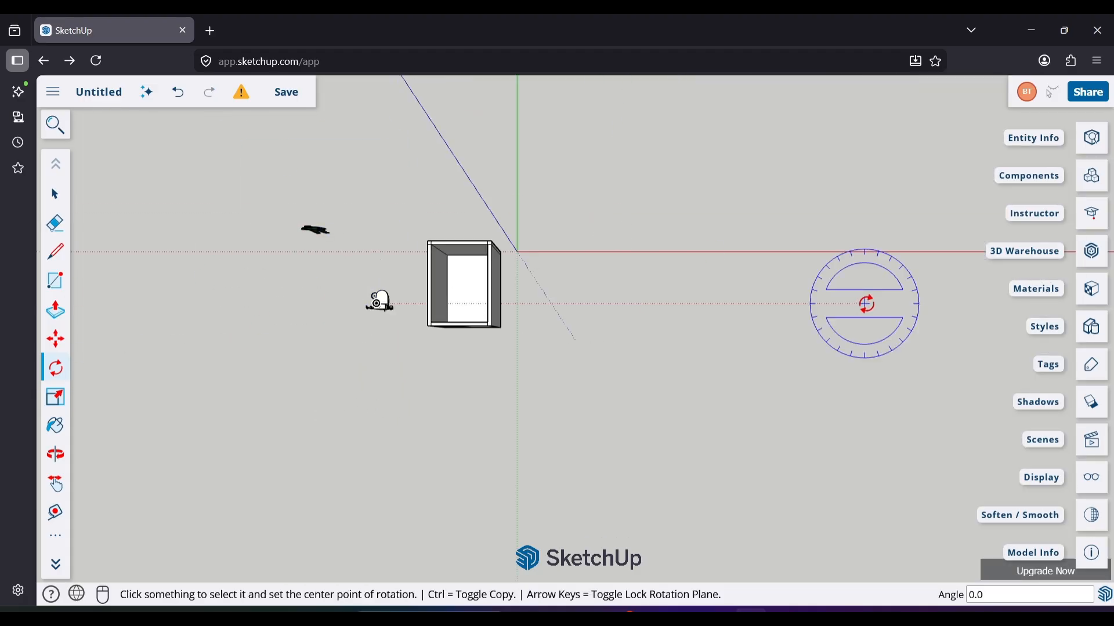
scroll(393, 348, up, 5)
scroll(394, 351, down, 4)
scroll(371, 371, up, 3)
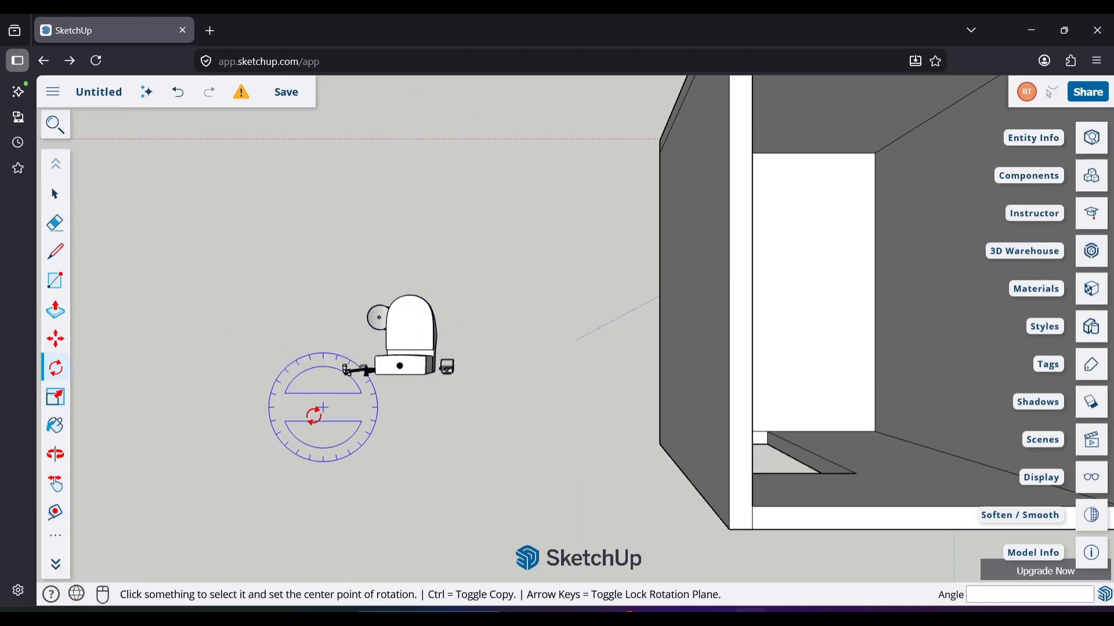
scroll(487, 412, down, 2)
click(420, 375)
click(193, 410)
Move the toilet set into the bathroom and place it on the floor against the back wall.
click(58, 343)
scroll(348, 371, down, 2)
click(366, 372)
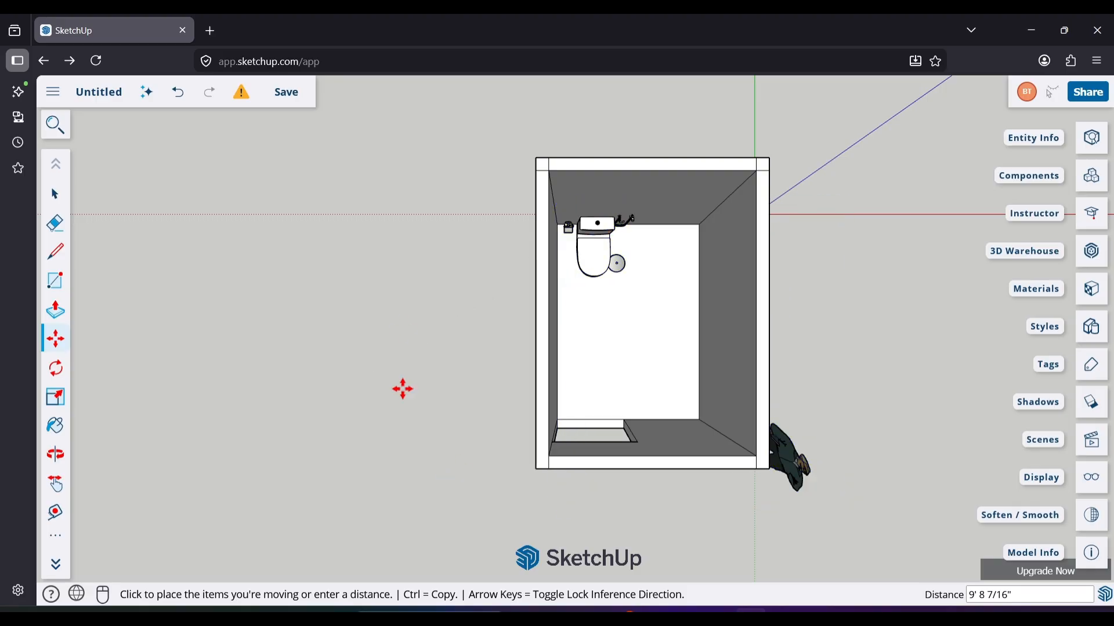
middle_drag(402, 389, 467, 425)
scroll(589, 517, up, 2)
click(520, 273)
scroll(721, 453, down, 4)
click(751, 383)
click(930, 468)
click(768, 475)
scroll(656, 450, up, 8)
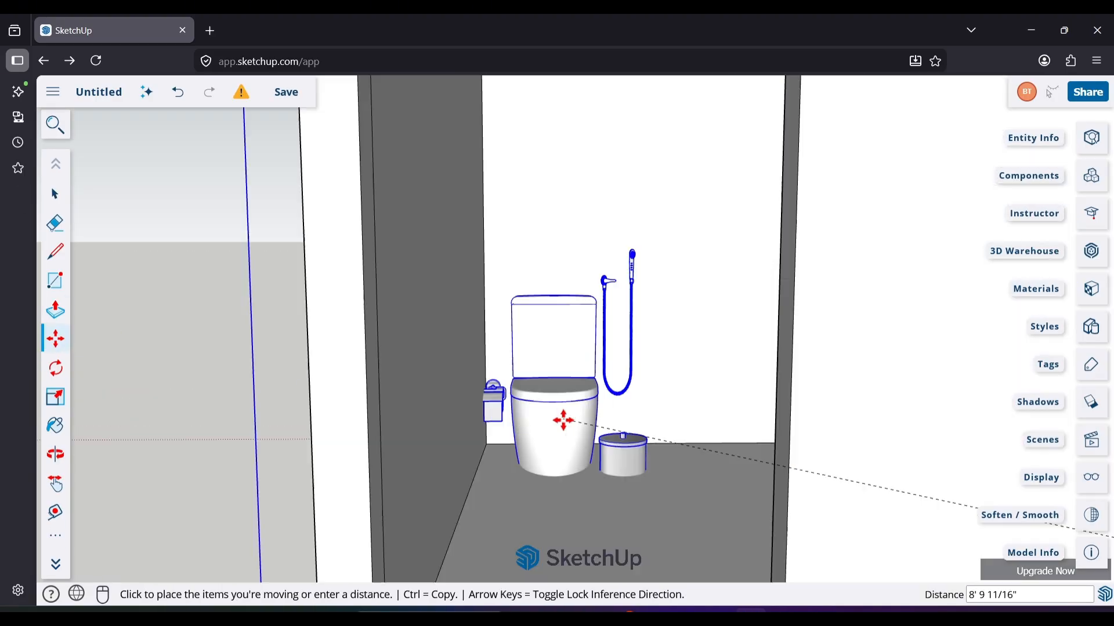
click(563, 419)
Try to erase the human figure that came with the toilet set, lying outside the bathroom.
scroll(569, 373, down, 6)
key(ctrl+t)
middle_drag(514, 412, 511, 545)
scroll(502, 194, up, 5)
scroll(502, 226, down, 8)
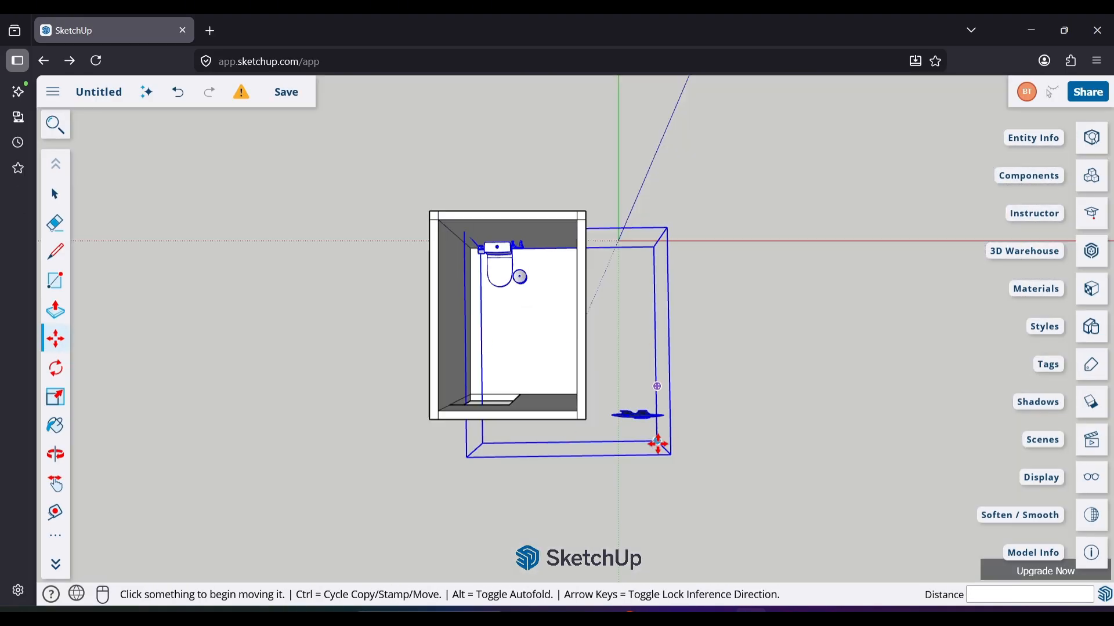
click(708, 552)
scroll(597, 422, up, 3)
click(55, 200)
scroll(635, 458, down, 1)
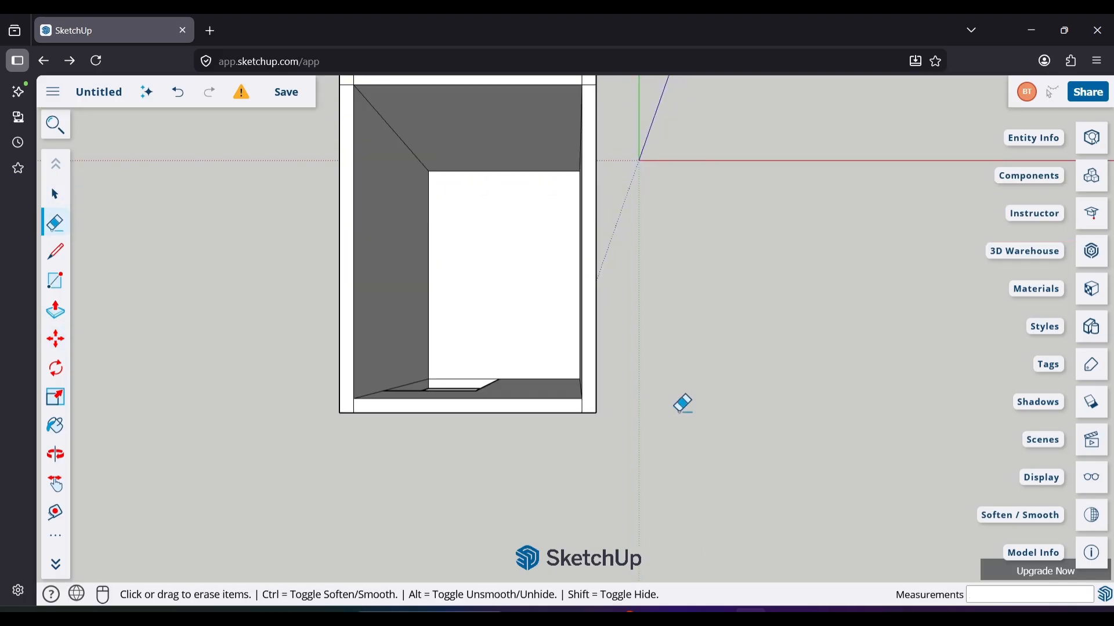
Search the 3D Warehouse for sink models and preview the wooden vanity with the round basin.
click(1090, 253)
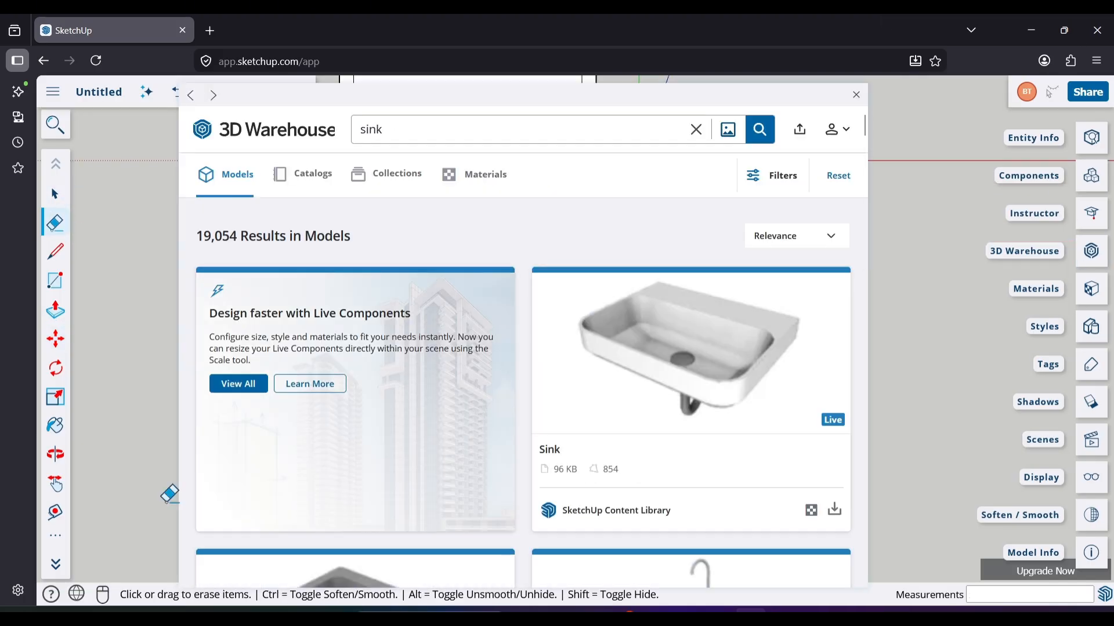
scroll(621, 458, down, 12)
scroll(630, 473, down, 3)
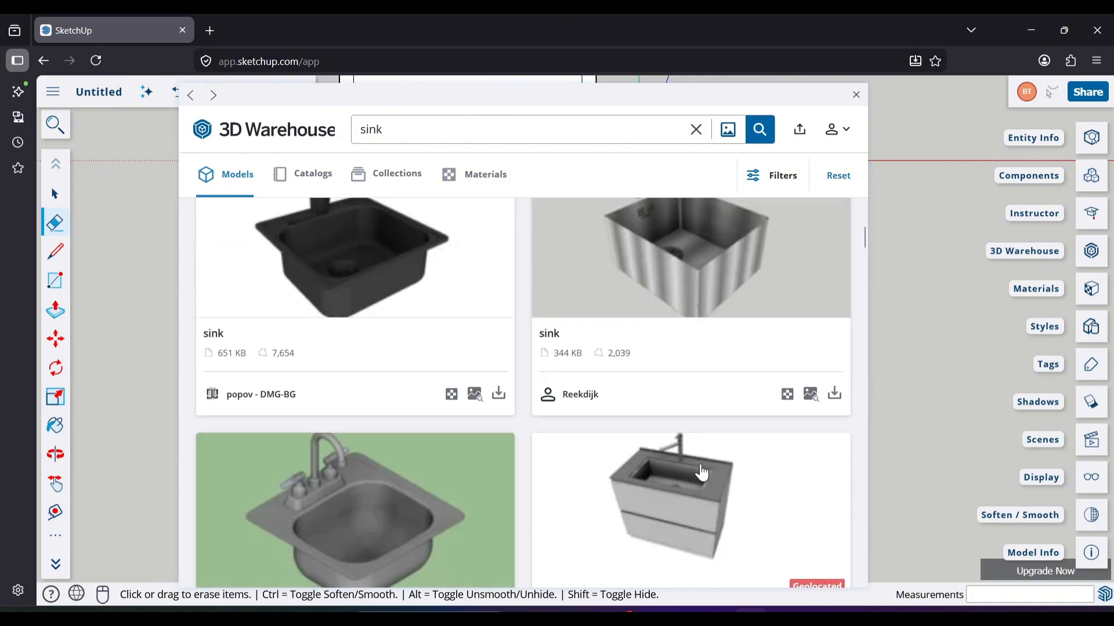
click(605, 357)
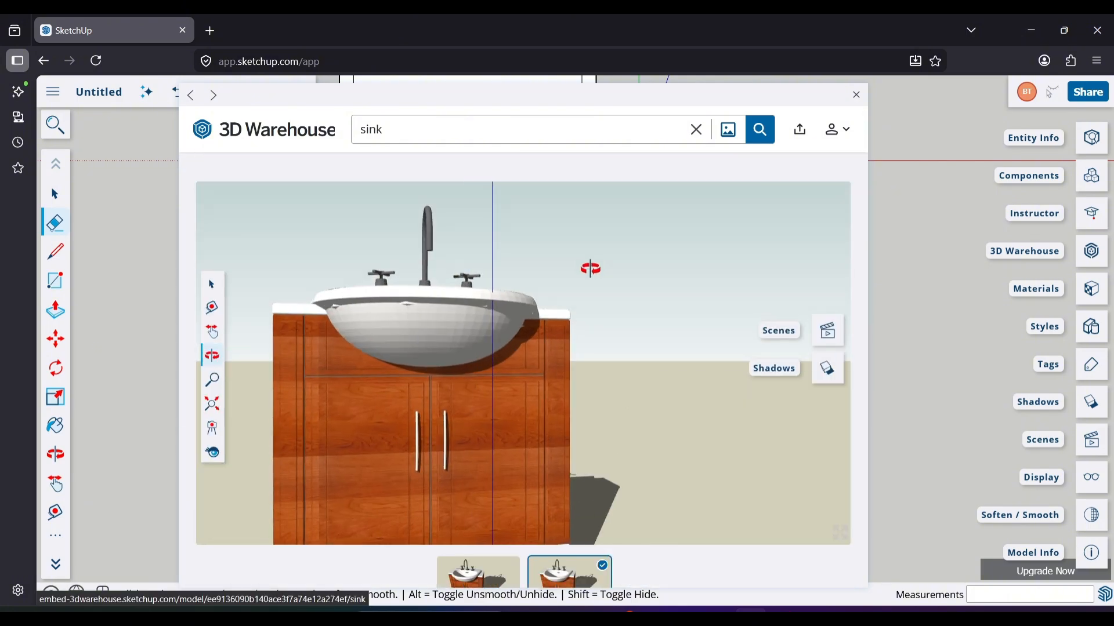
key(alt+Left)
scroll(686, 363, down, 10)
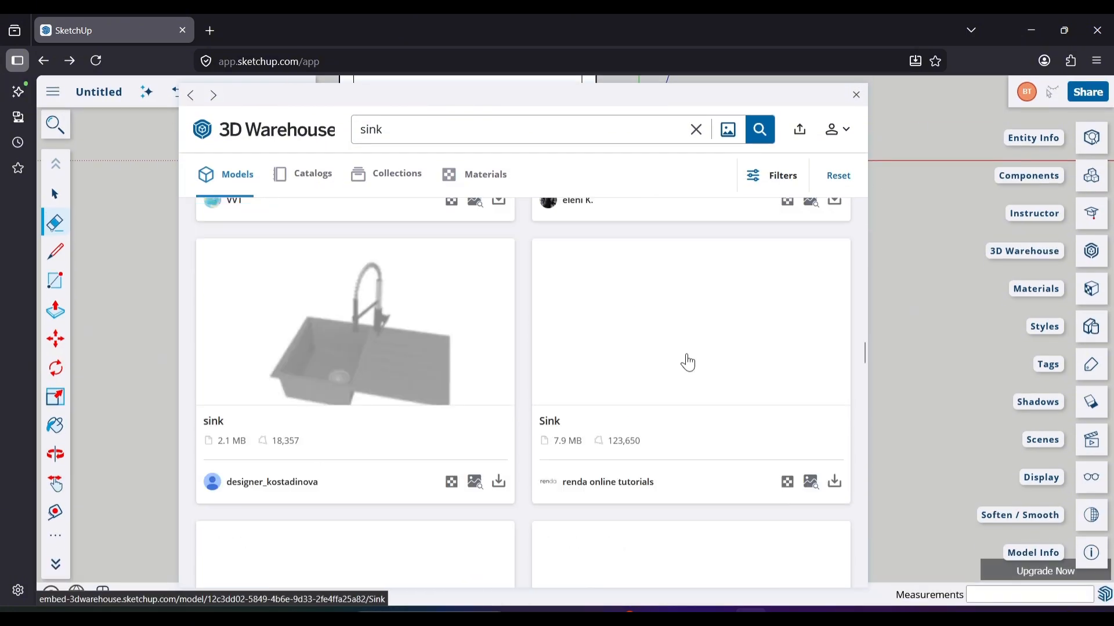
scroll(737, 424, down, 5)
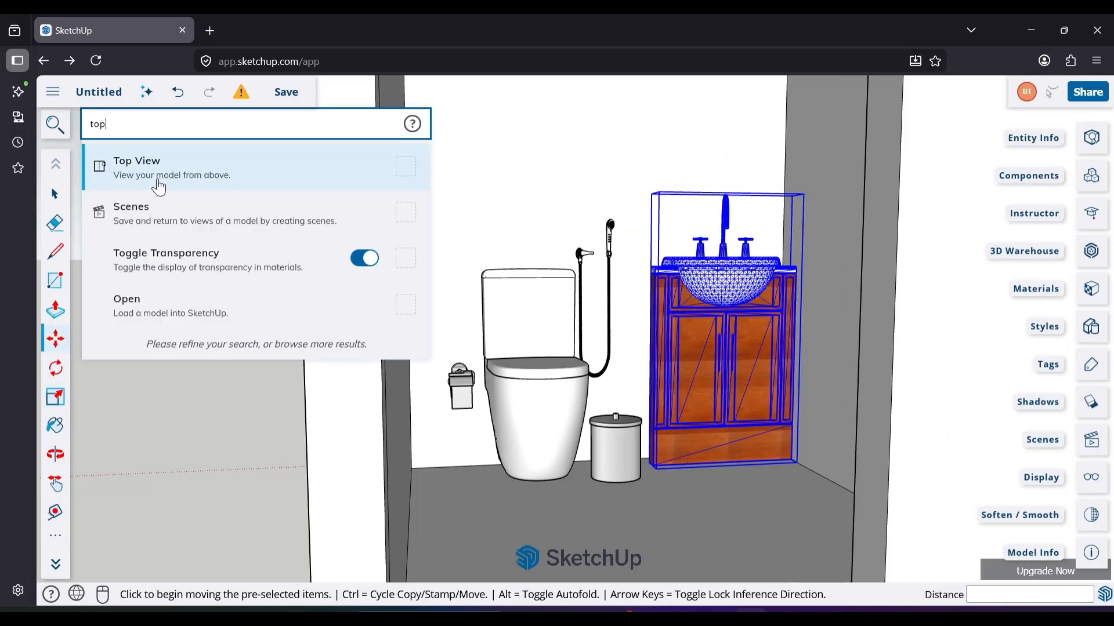
Show the bathroom model from above with the sink vanity selected.
click(159, 187)
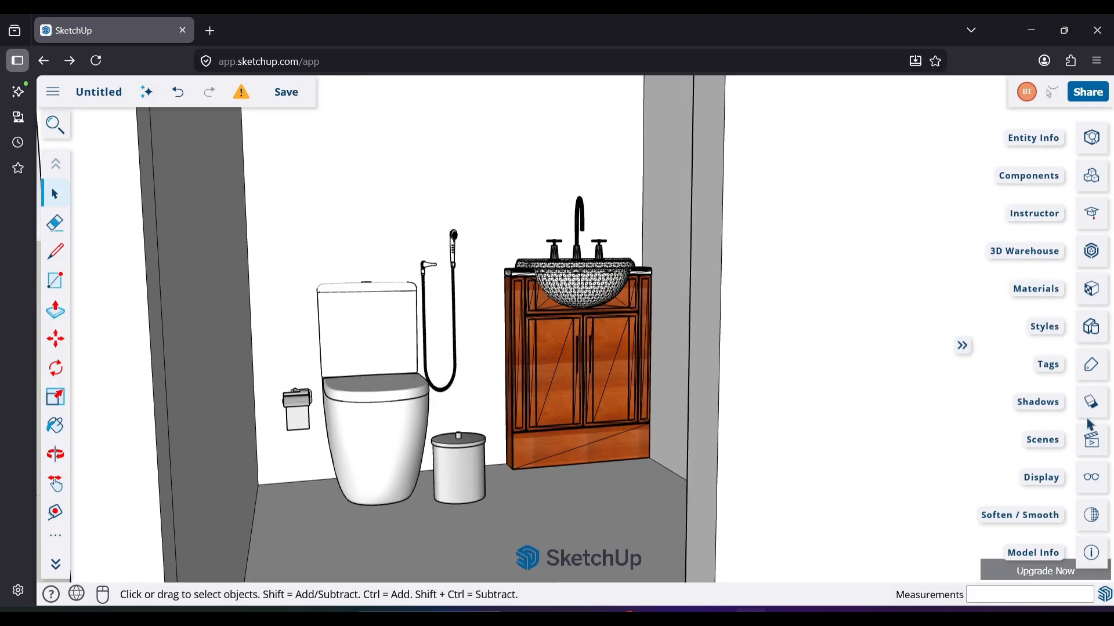
Look over the camera and standard view settings available for scenes.
click(1091, 437)
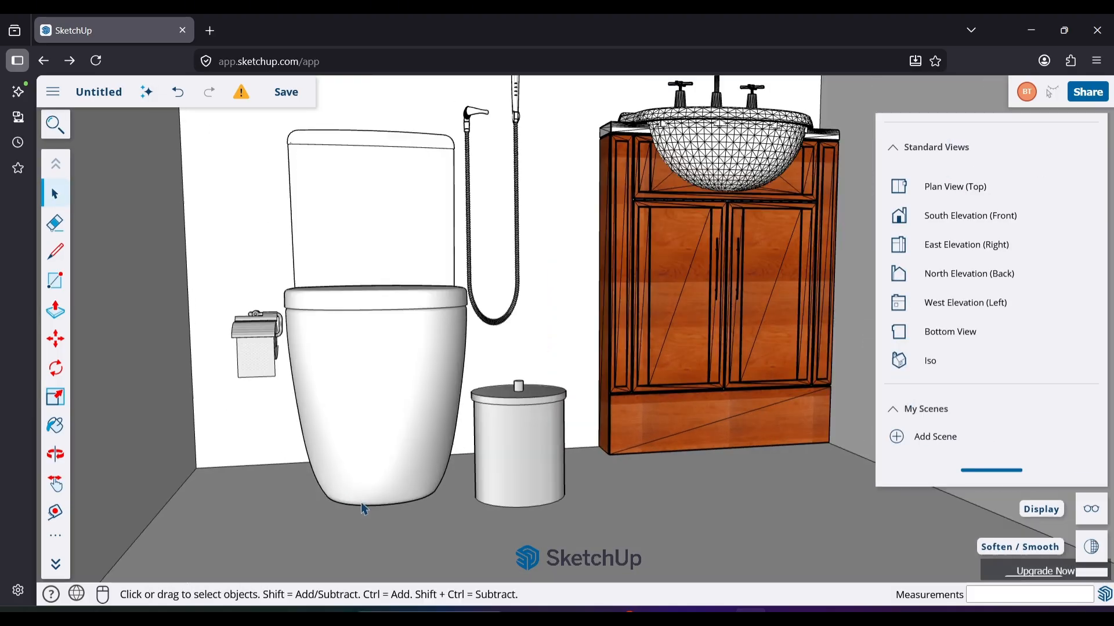
click(945, 205)
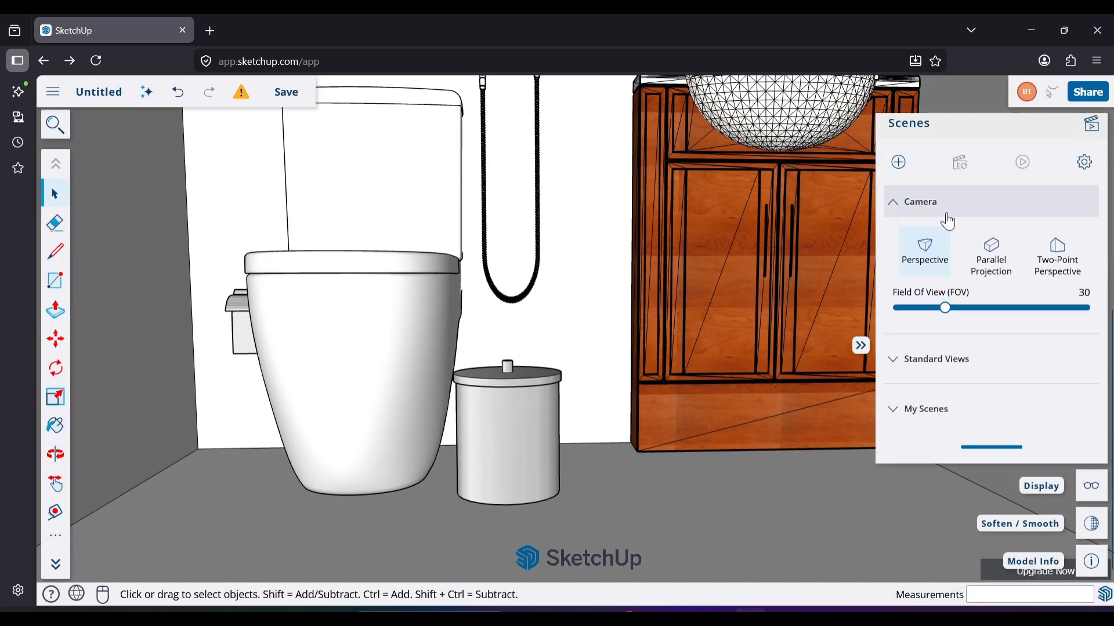
click(1030, 318)
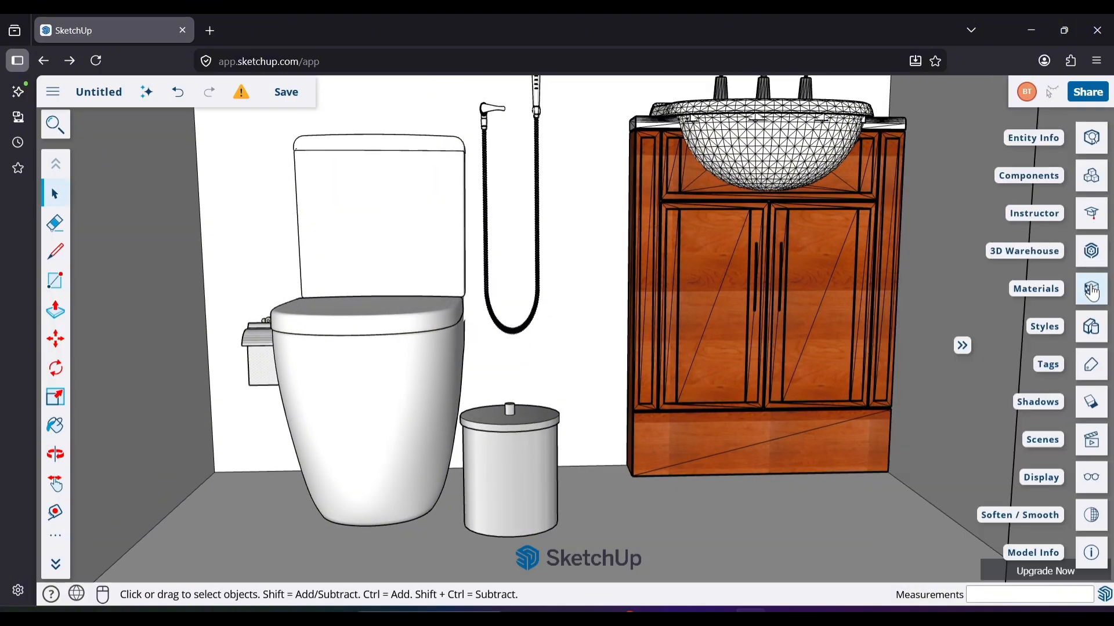
click(580, 110)
key(space)
scroll(524, 400, down, 5)
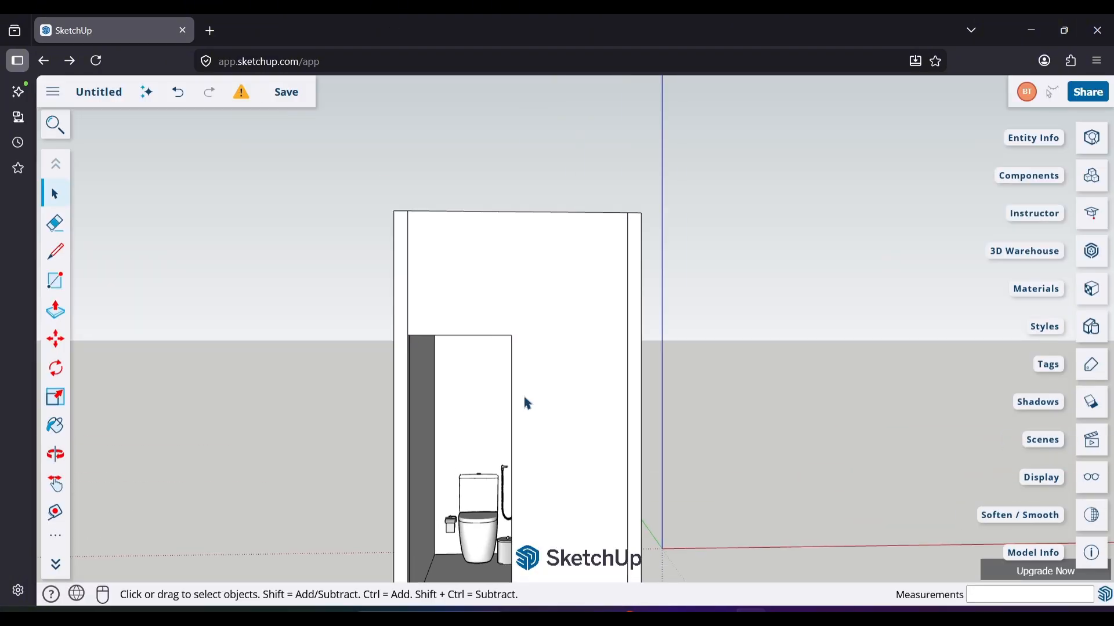
Set the camera's field of view to 28 and frame the toilet and sink vanity inside the room.
scroll(502, 450, up, 3)
scroll(500, 446, up, 5)
click(1090, 440)
drag(944, 489, 940, 489)
click(897, 343)
middle_drag(802, 377, 803, 464)
click(903, 316)
click(929, 531)
click(1030, 473)
click(986, 387)
scroll(567, 465, up, 5)
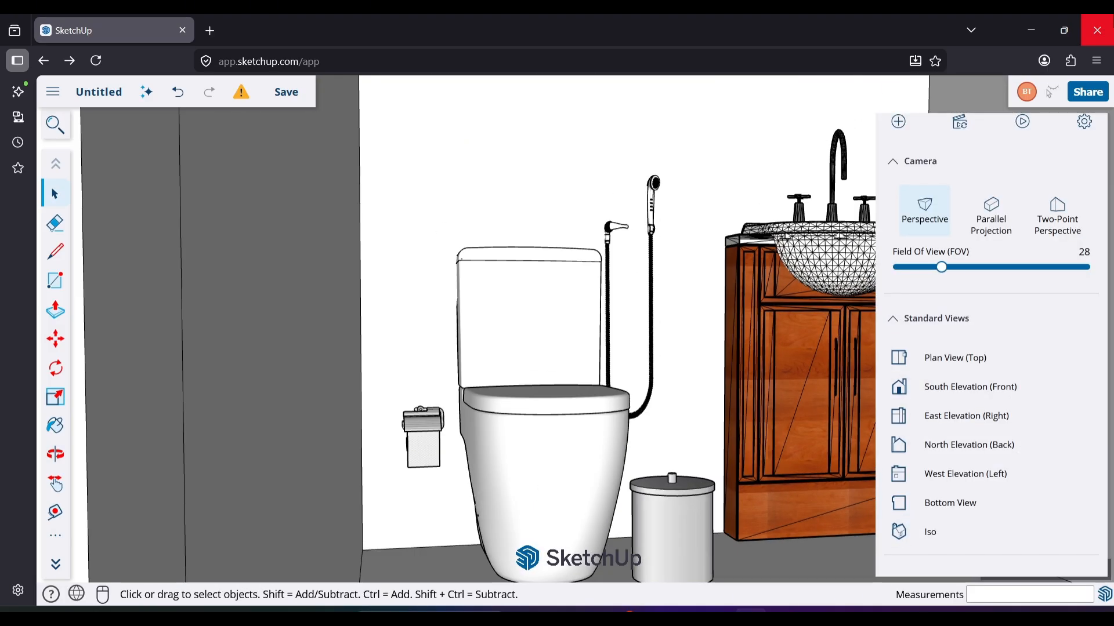
Reframe the toilet and sink vanity and widen the camera's field of view slightly.
click(860, 345)
middle_drag(922, 464, 800, 493)
click(1090, 440)
drag(941, 315, 949, 315)
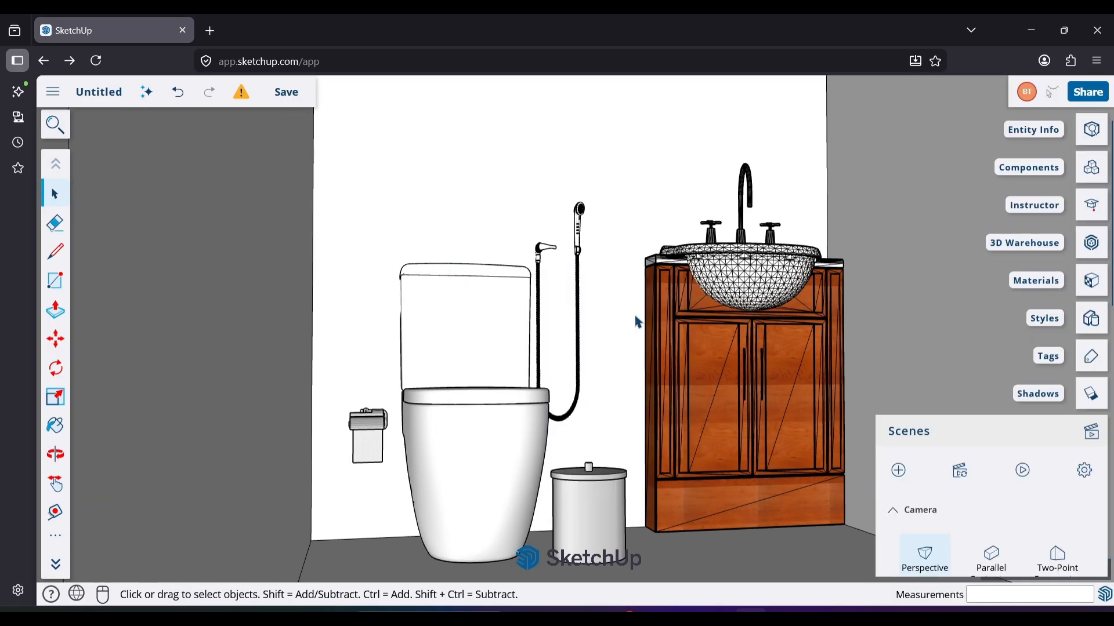
Browse the list of components contained in the model.
click(1060, 169)
scroll(986, 406, up, 5)
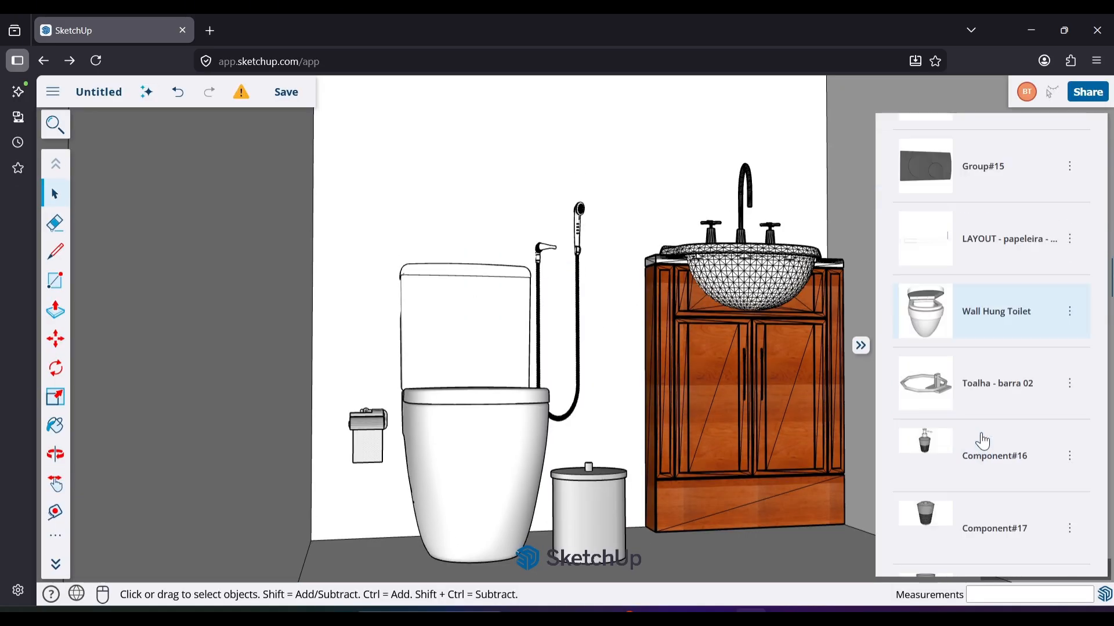
click(1091, 169)
scroll(447, 427, down, 5)
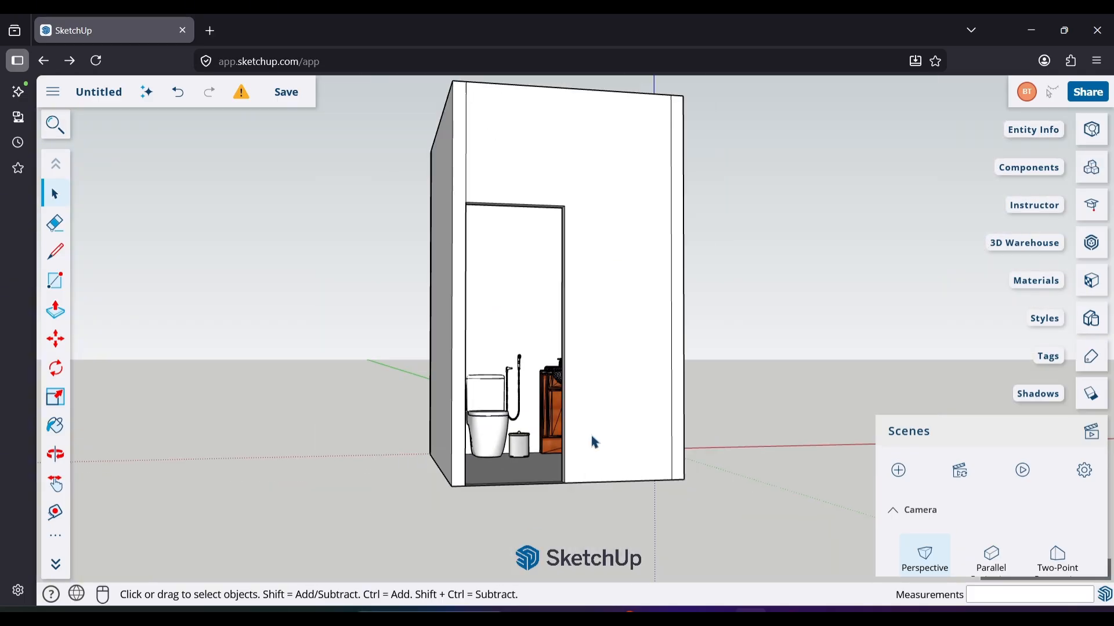
key(p)
click(574, 203)
key(Escape)
scroll(303, 408, down, 6)
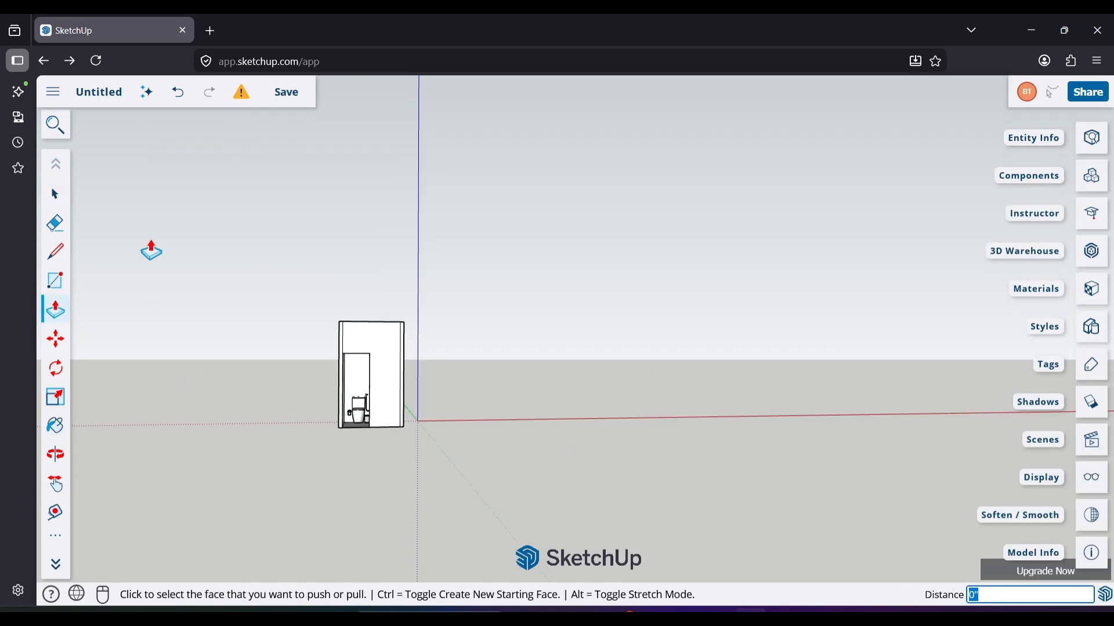
Try the Position Camera tool on the bathroom model and switch the view back to Perspective.
click(55, 125)
text(ca)
click(209, 368)
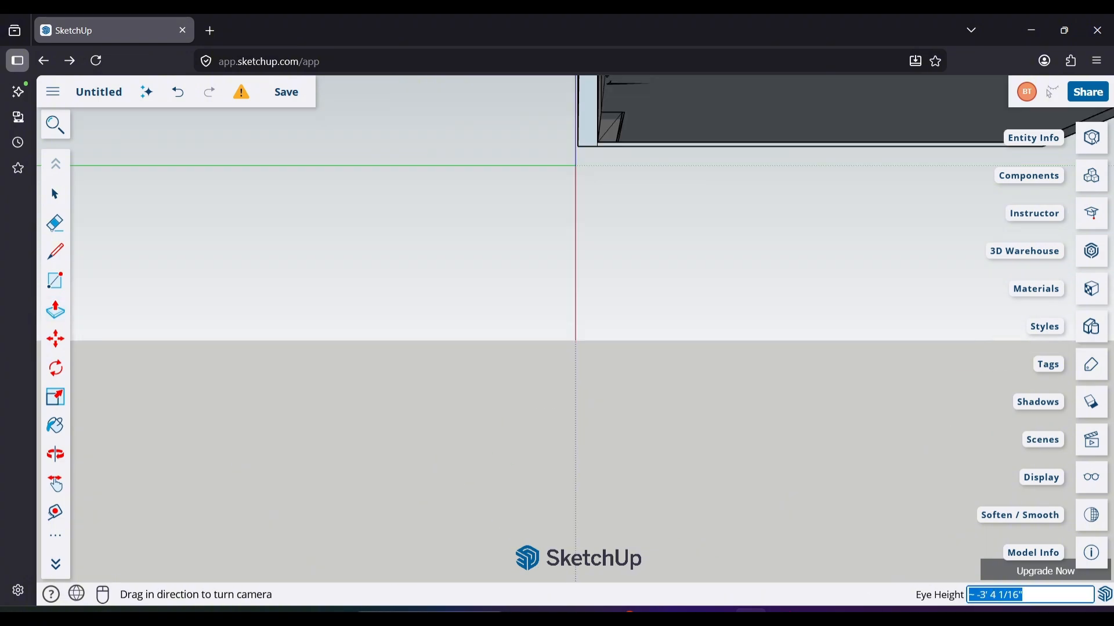
click(55, 125)
text(per)
click(331, 227)
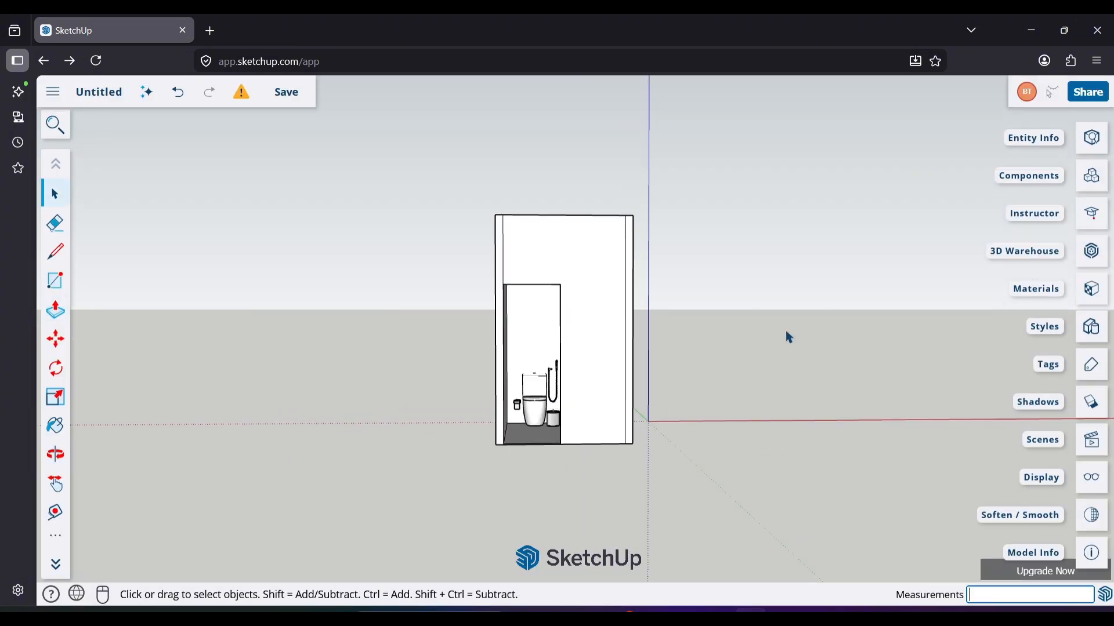
Retry the Position Camera tool and confirm an eye height for the camera.
click(56, 125)
text(ca)
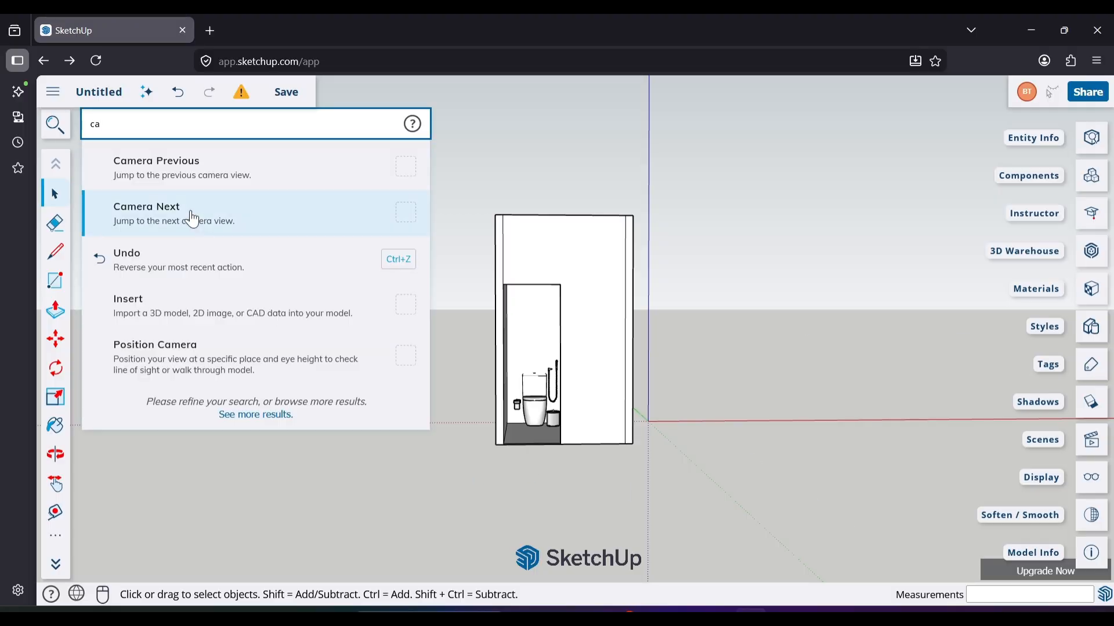
click(206, 354)
click(205, 264)
click(1029, 594)
key(Return)
Open the unsaved model recovered from the last session.
click(583, 370)
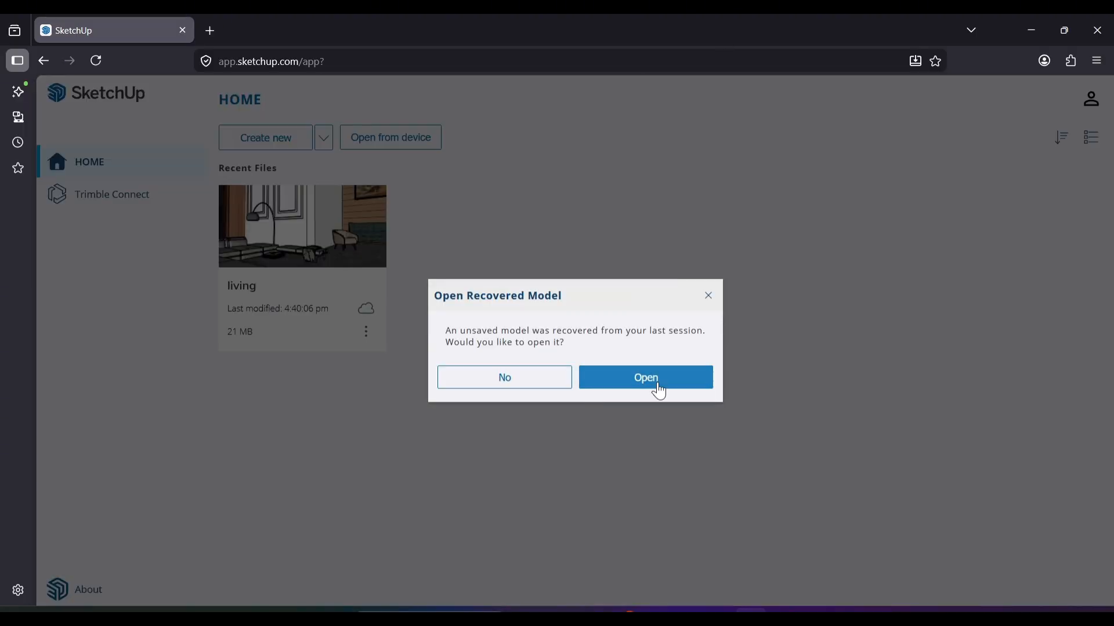
click(656, 387)
right_click(766, 385)
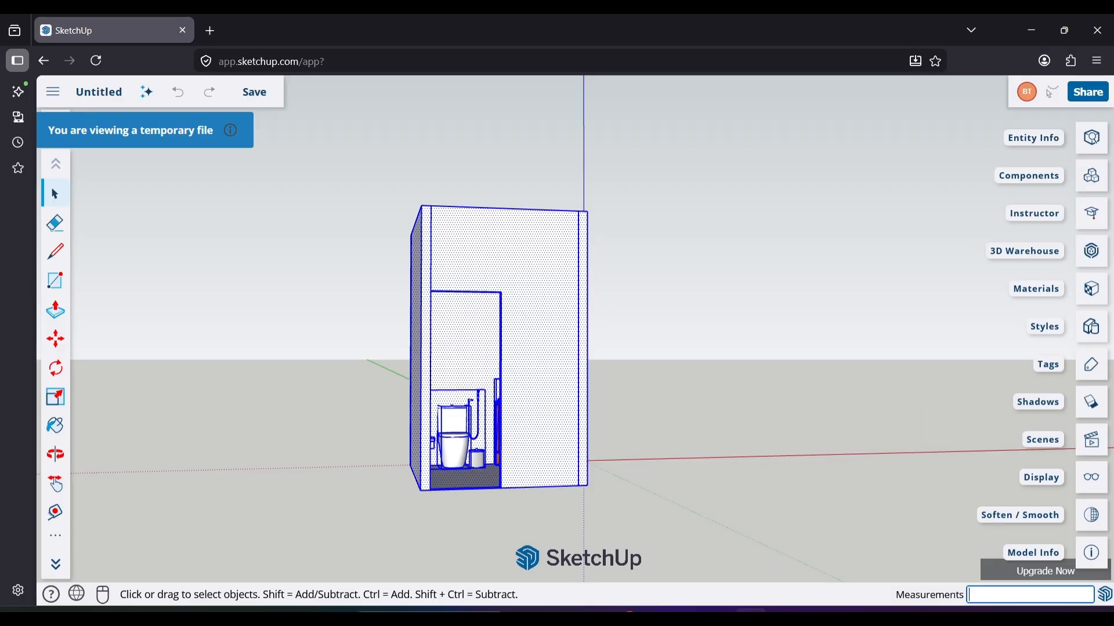
Save the model as "bath" in the SketchUp project folder.
key(ctrl+s)
click(735, 418)
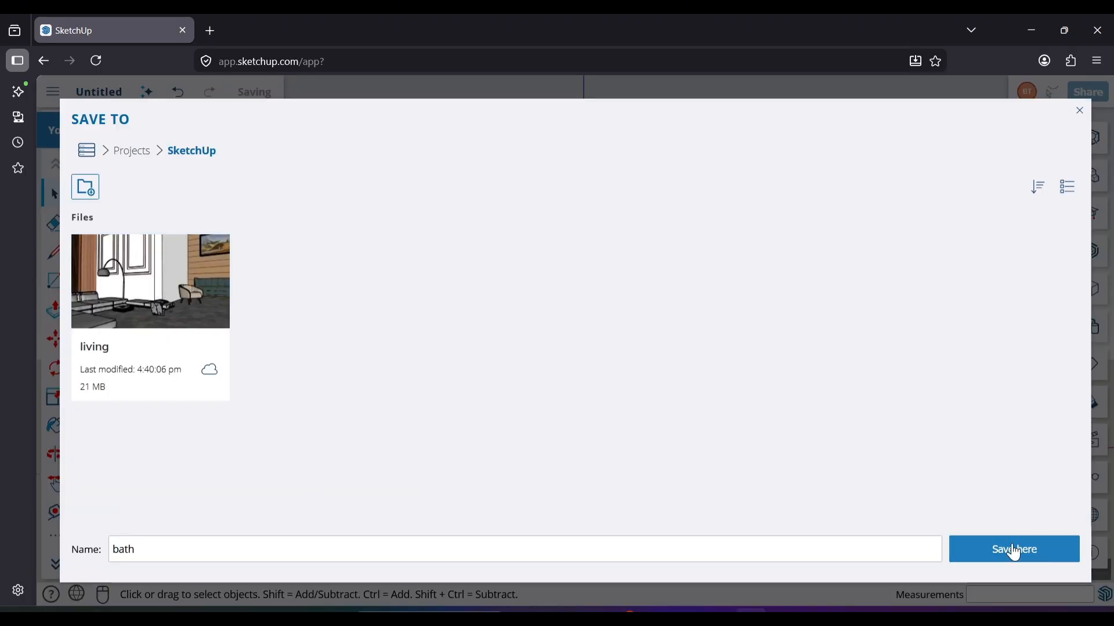
click(1015, 551)
Examine the toilet and sink vanity inside the bathroom through the doorway.
scroll(493, 428, up, 8)
scroll(577, 433, down, 6)
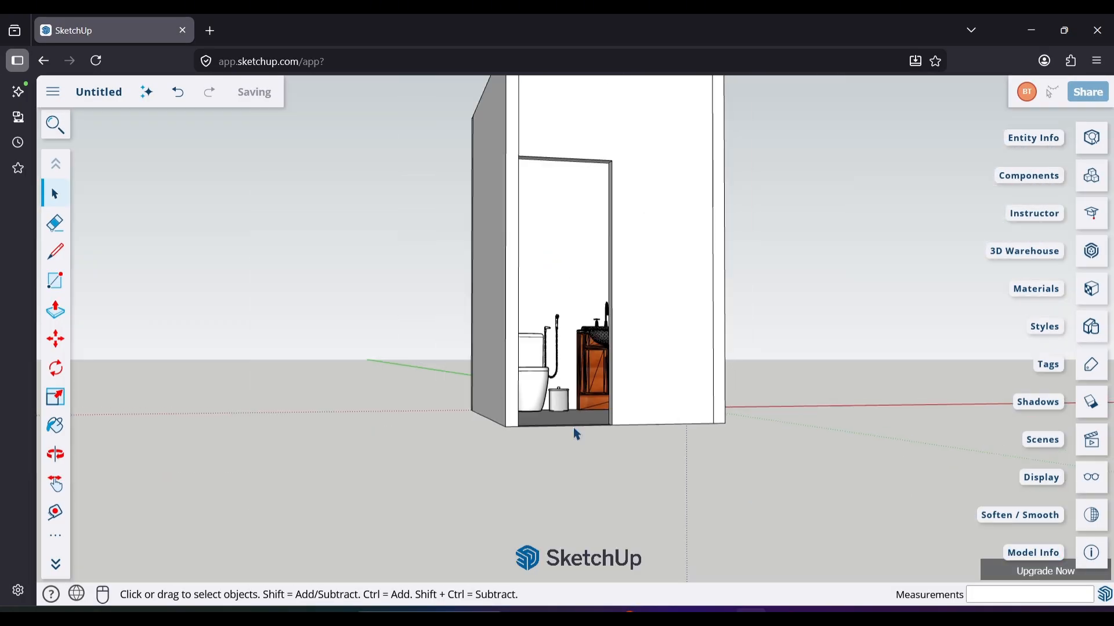
scroll(577, 432, down, 4)
middle_drag(576, 433, 421, 513)
scroll(473, 400, up, 8)
shift+middle_drag(473, 400, 725, 237)
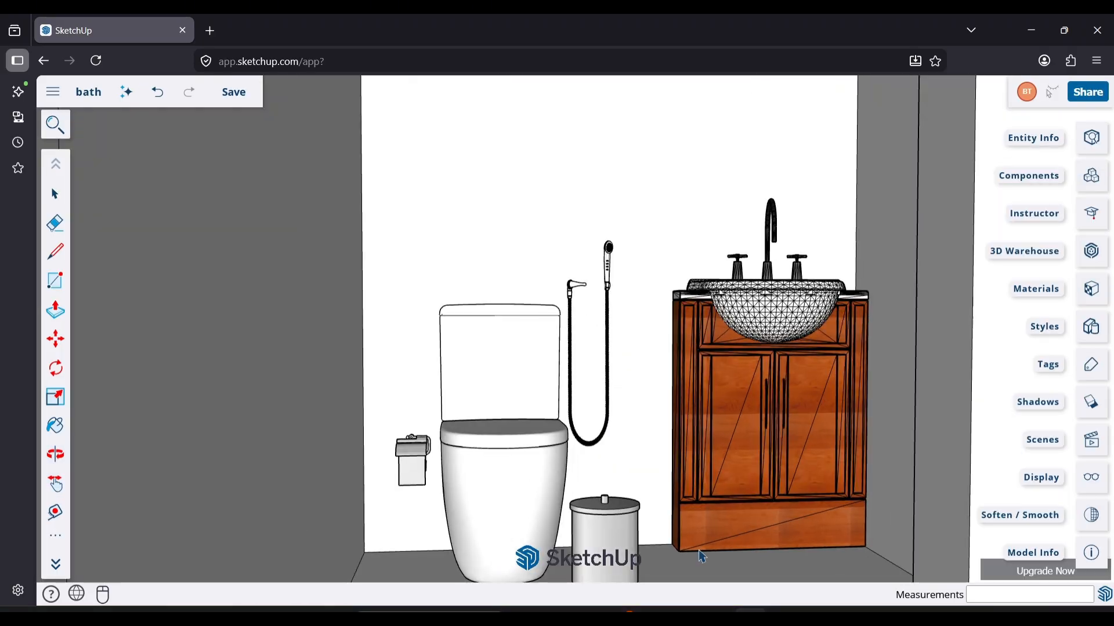
scroll(554, 469, down, 5)
middle_drag(554, 469, 417, 511)
scroll(514, 440, up, 3)
Scale up the sink vanity so it stands taller beside the toilet.
click(655, 377)
key(s)
scroll(659, 478, up, 4)
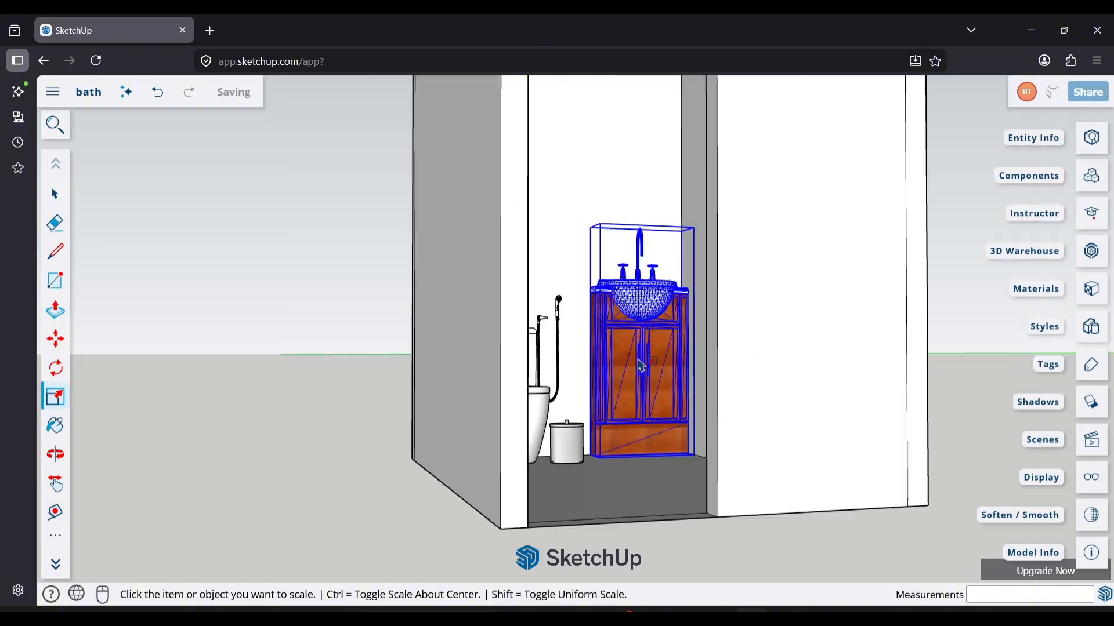
click(564, 325)
click(698, 87)
scroll(721, 510, up, 3)
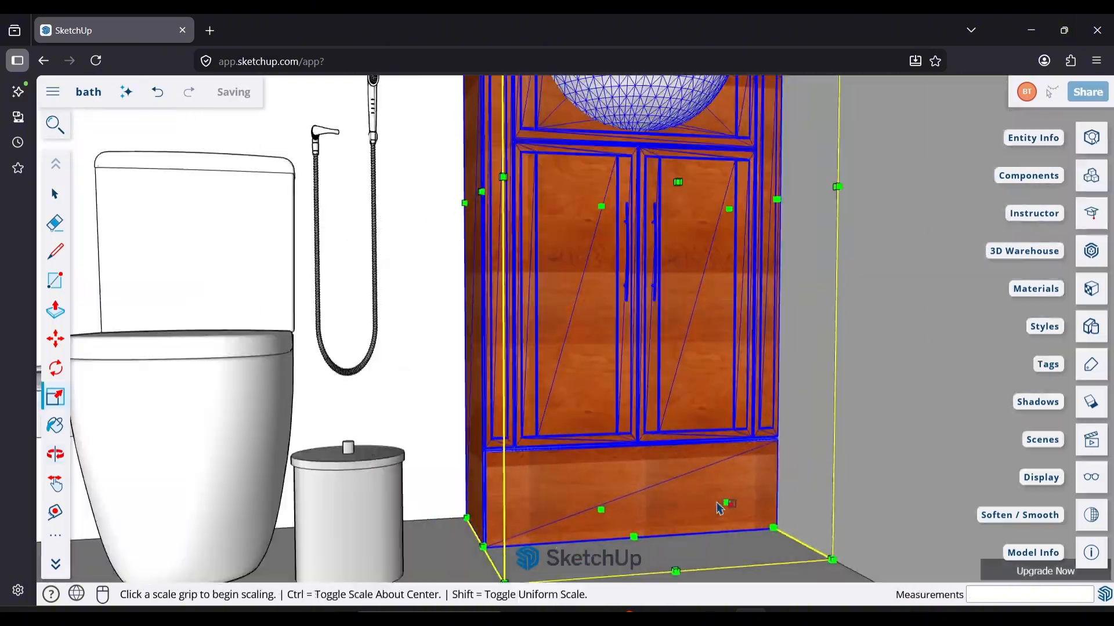
scroll(659, 515, down, 5)
click(652, 499)
Check the scaled vanity and its surroundings from above and through the doorway.
middle_drag(652, 499, 786, 195)
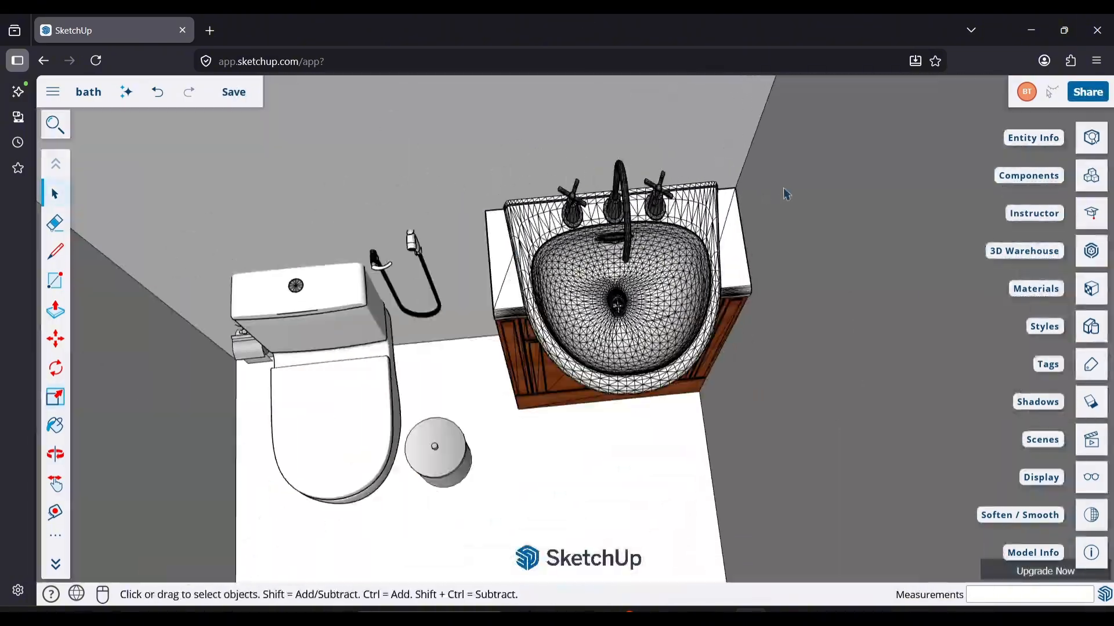
middle_drag(431, 253, 561, 441)
scroll(460, 254, down, 5)
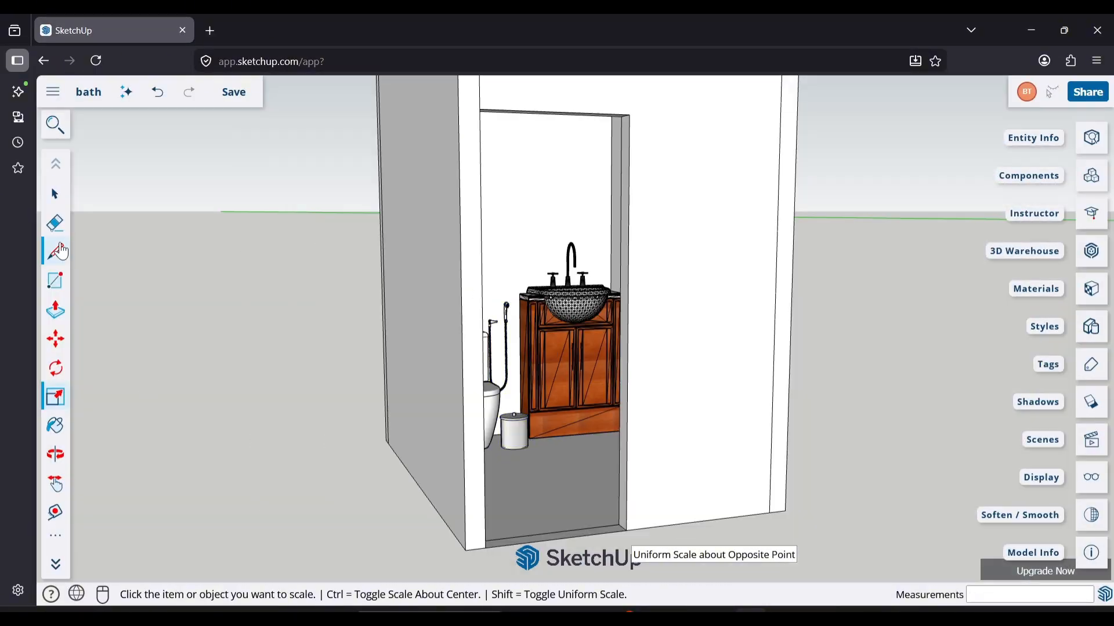
middle_drag(460, 253, 368, 504)
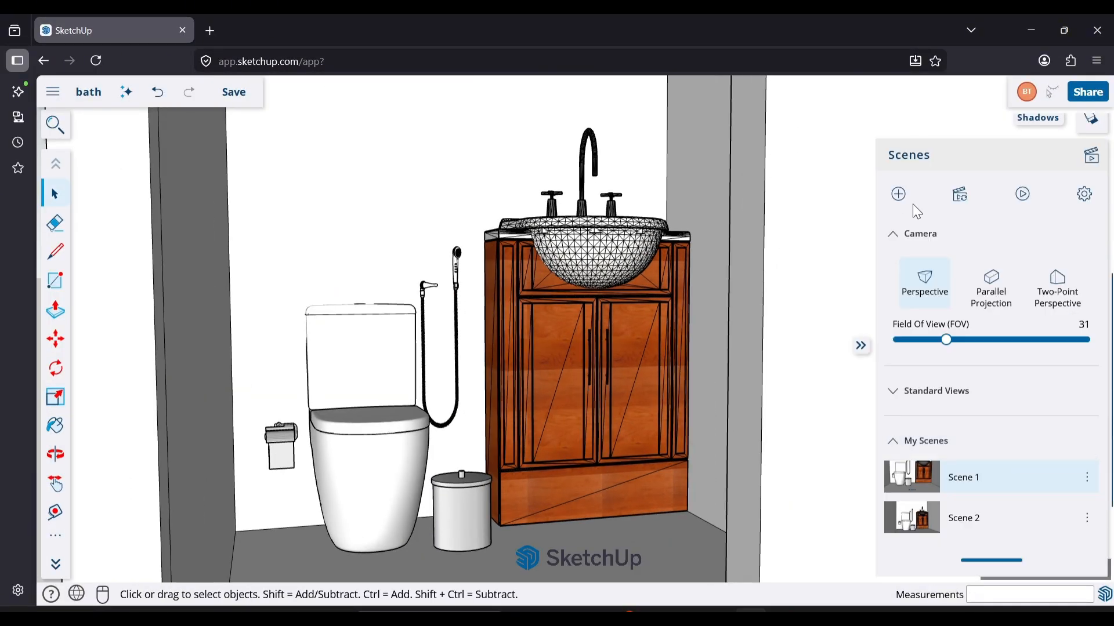
Recall the saved Scene 3, close the scene settings, and view the whole bathroom from above.
click(1092, 371)
click(1088, 367)
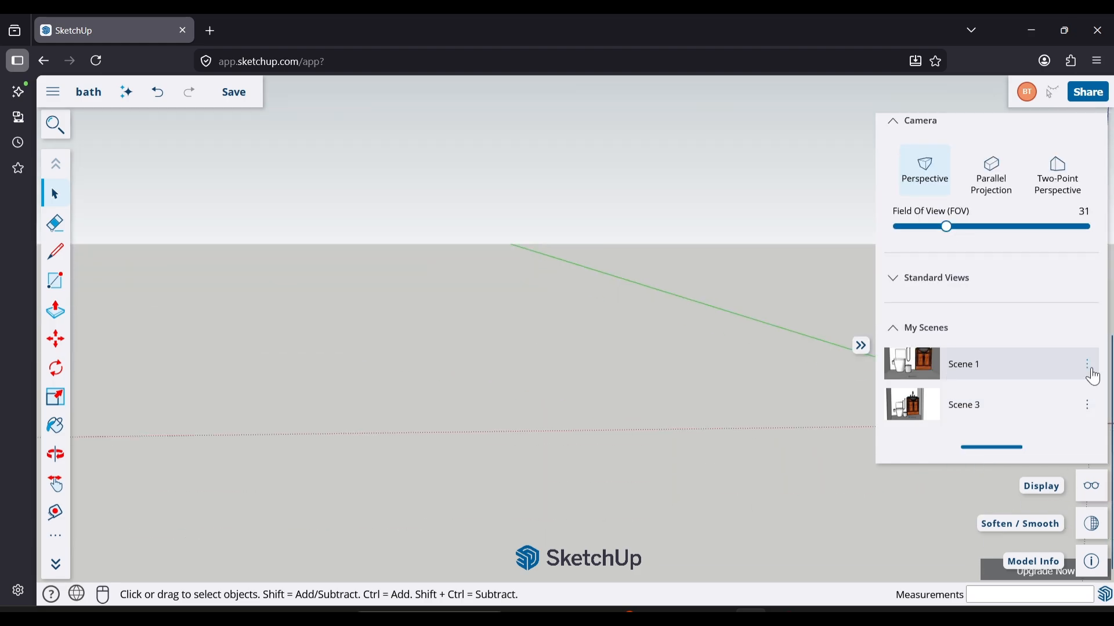
click(1088, 366)
click(986, 404)
click(905, 124)
scroll(423, 361, down, 5)
middle_drag(423, 361, 547, 338)
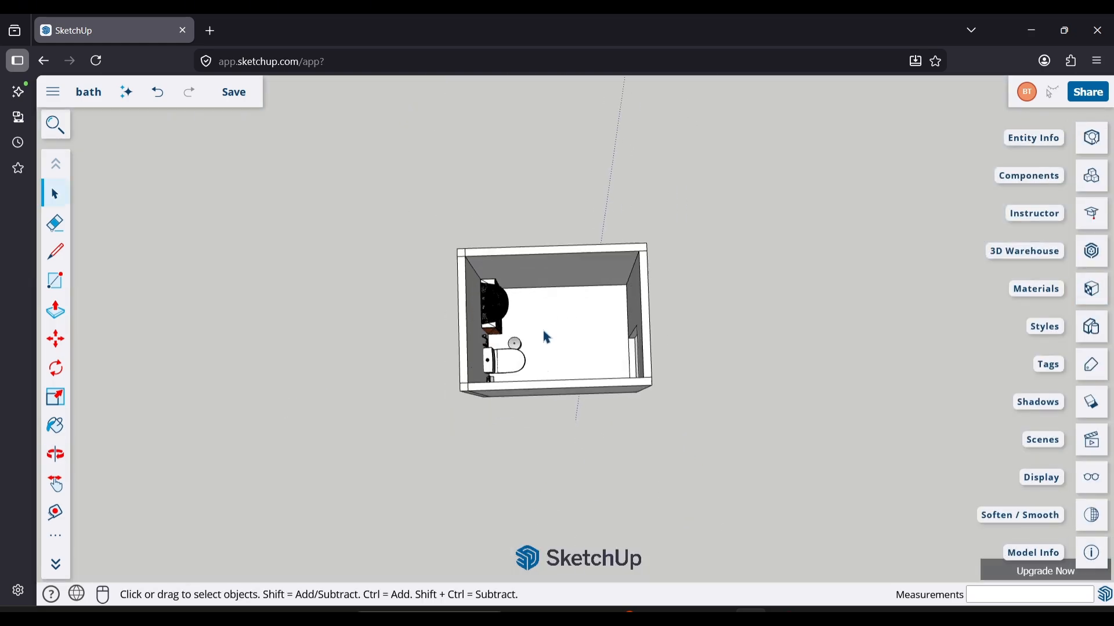
Search the 3D Warehouse for "bathing" and browse the bath and shower models.
click(1093, 253)
text(bathi)
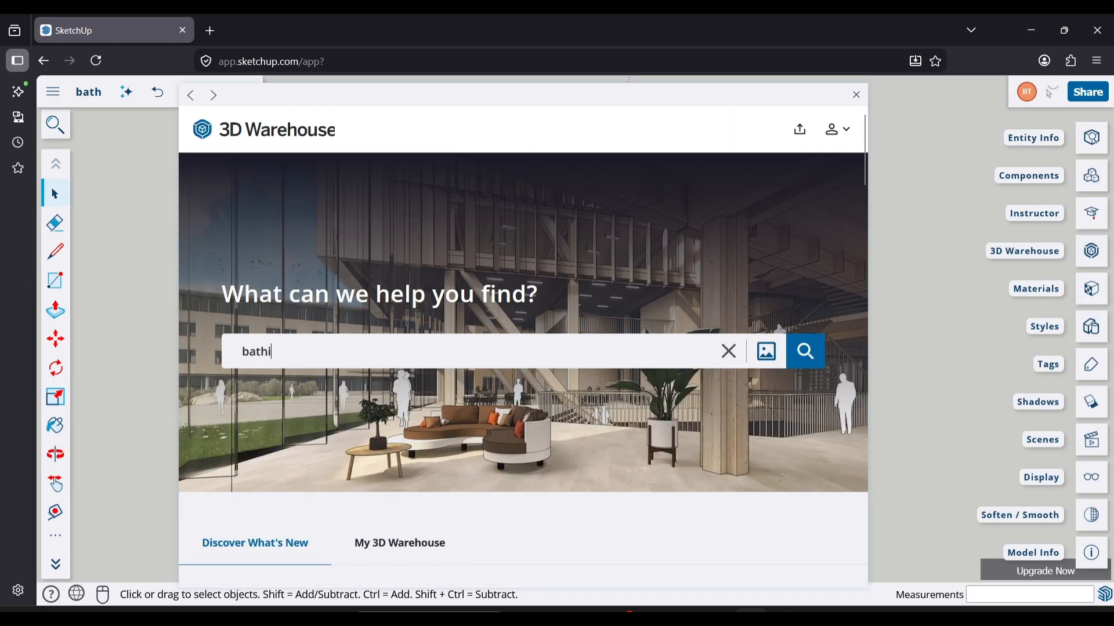
text(ng)
key(Return)
scroll(795, 356, down, 10)
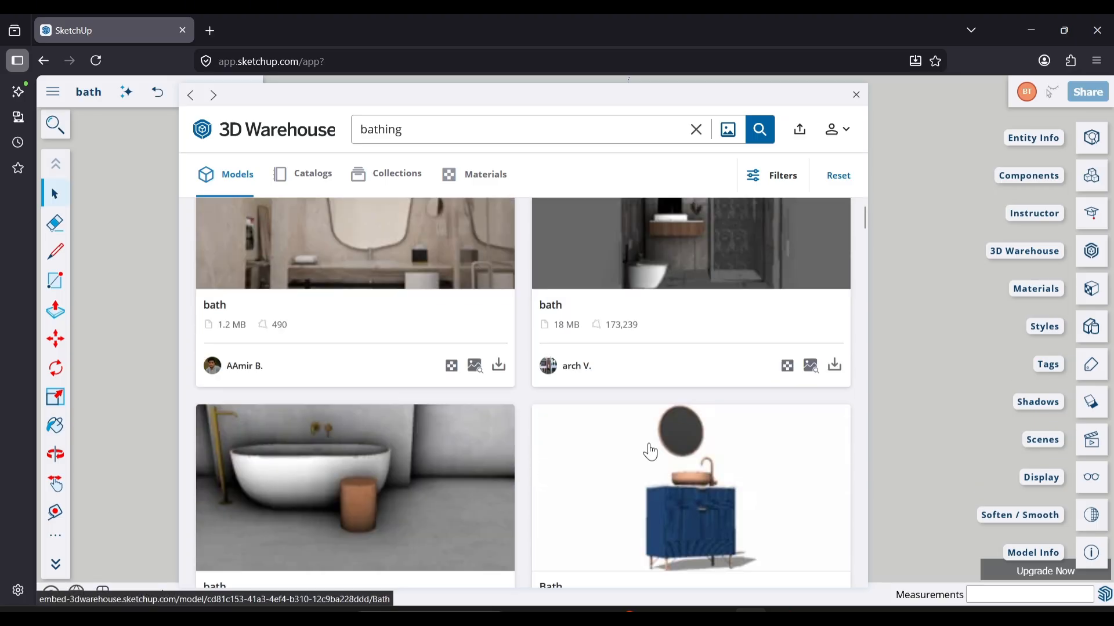
scroll(650, 452, down, 15)
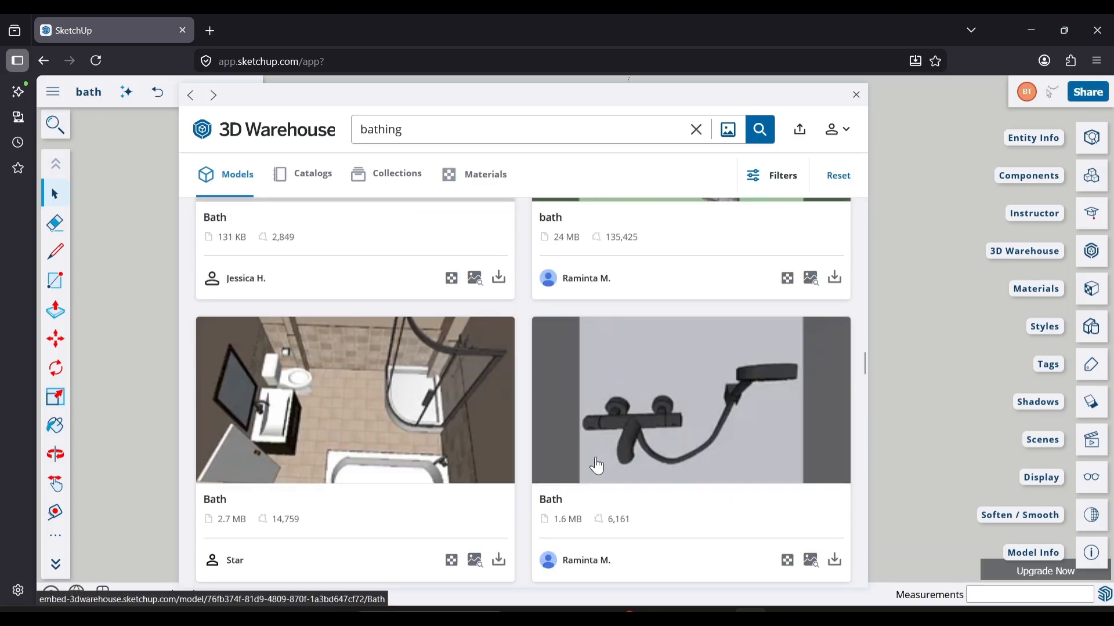
scroll(596, 466, down, 5)
scroll(672, 478, up, 20)
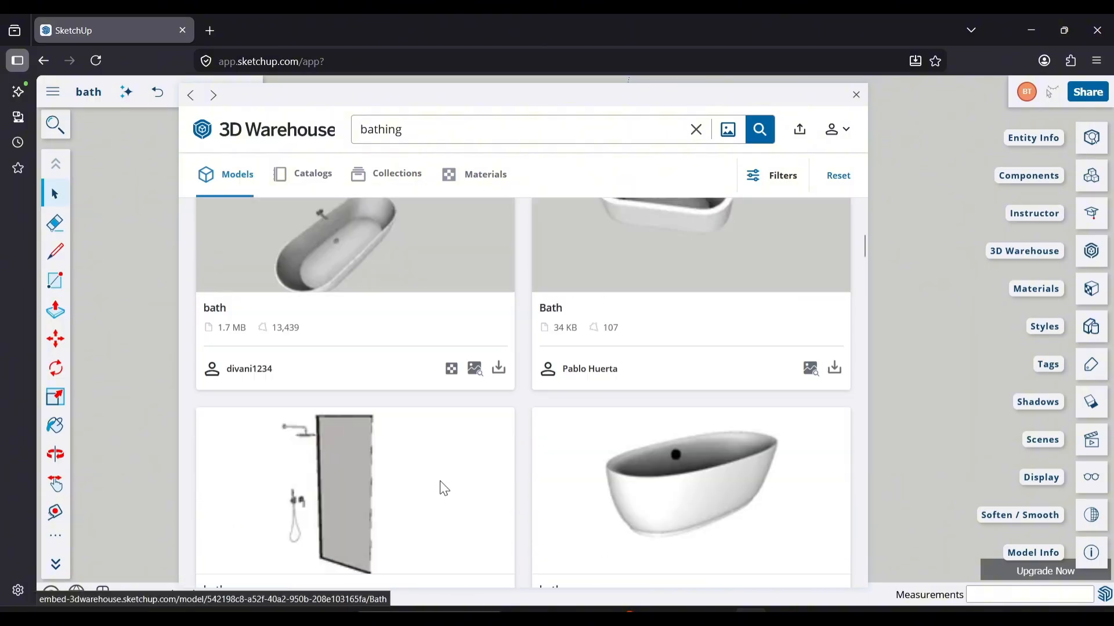
scroll(494, 465, down, 20)
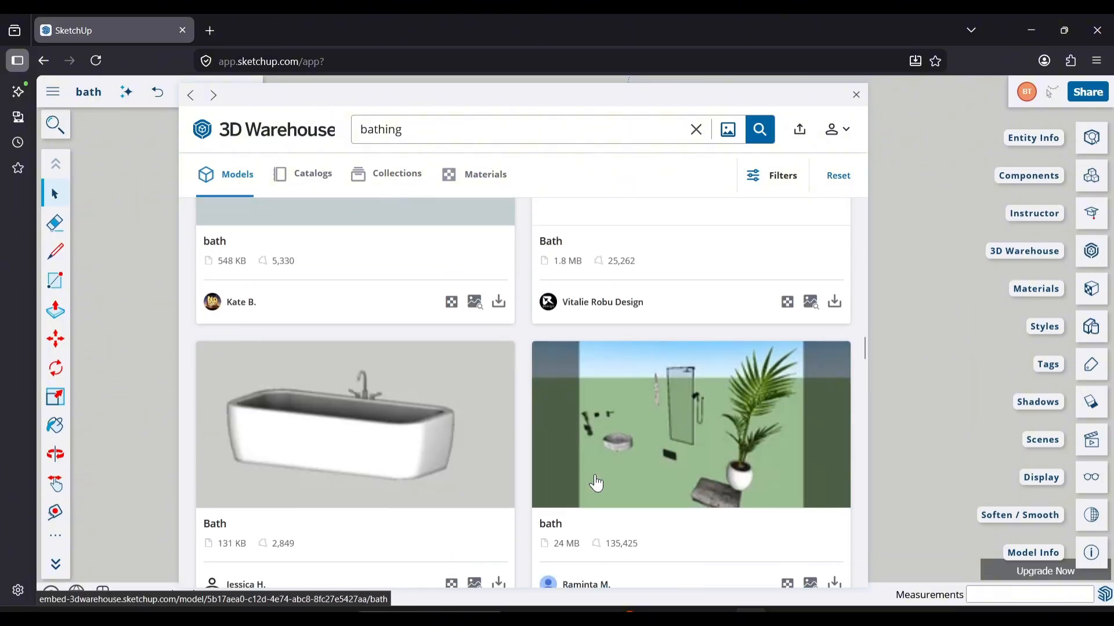
scroll(596, 482, down, 20)
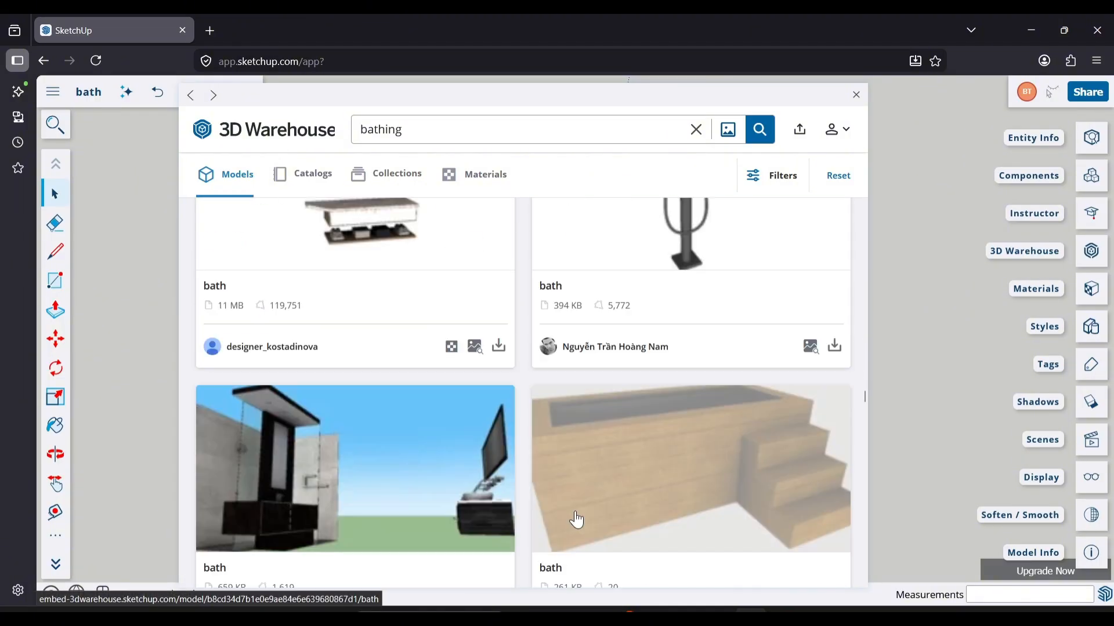
Preview one of the bath models, return to the results, and look through more of them.
click(698, 339)
click(555, 362)
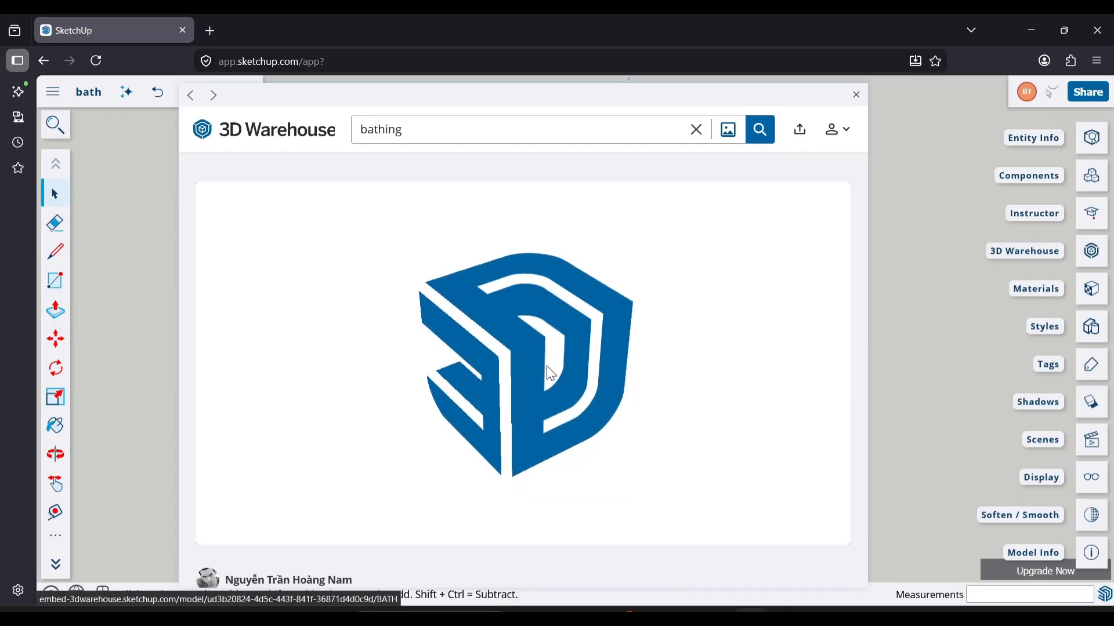
key(alt+Left)
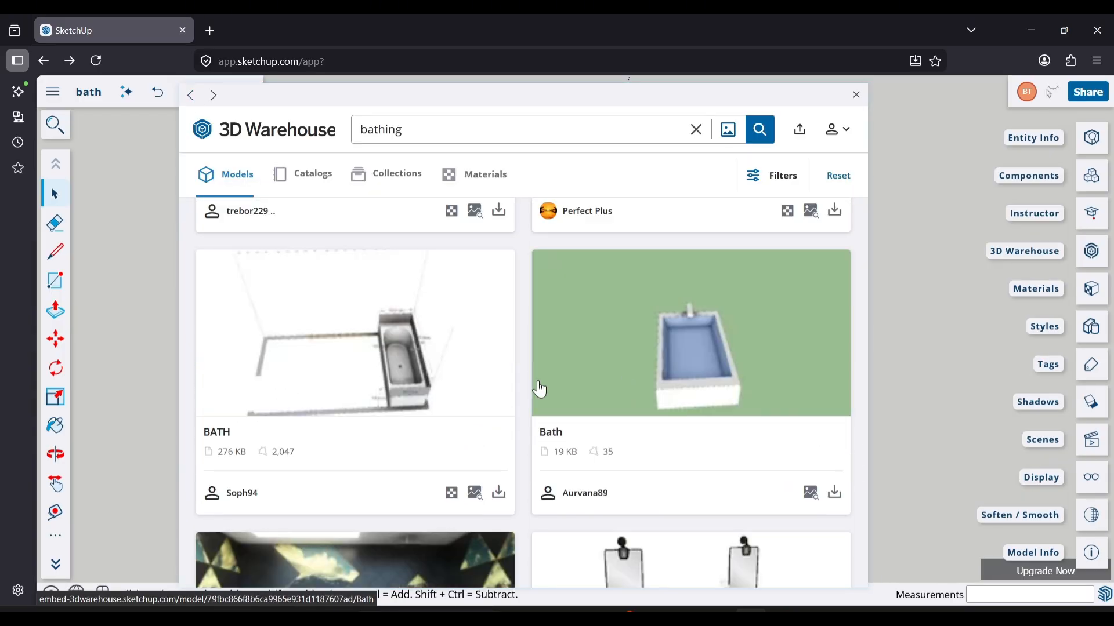
scroll(538, 388, down, 20)
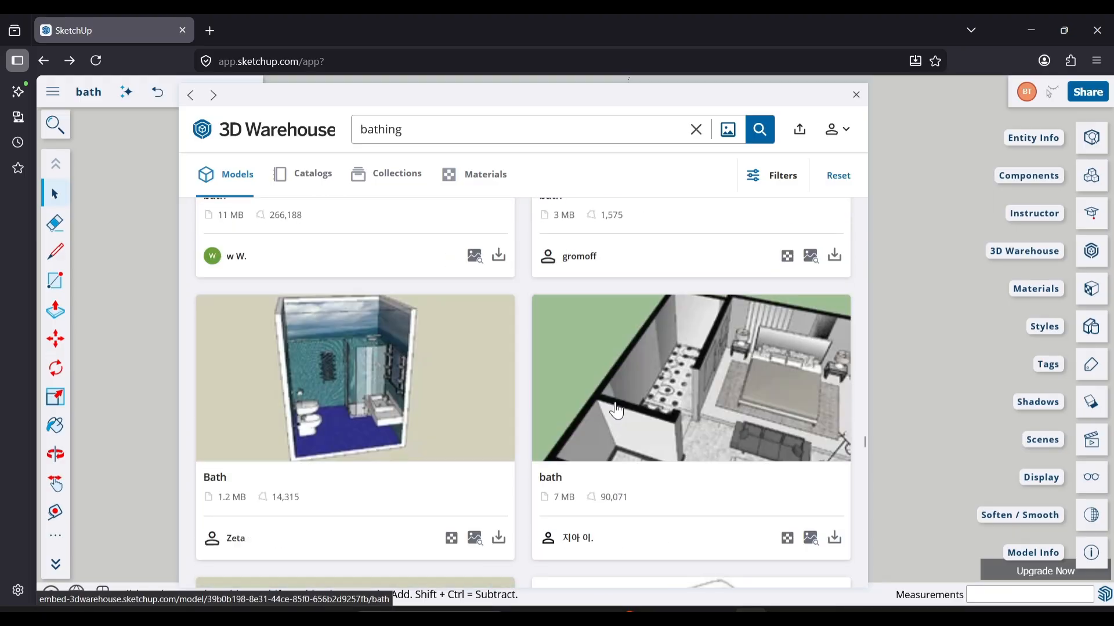
scroll(450, 353, down, 15)
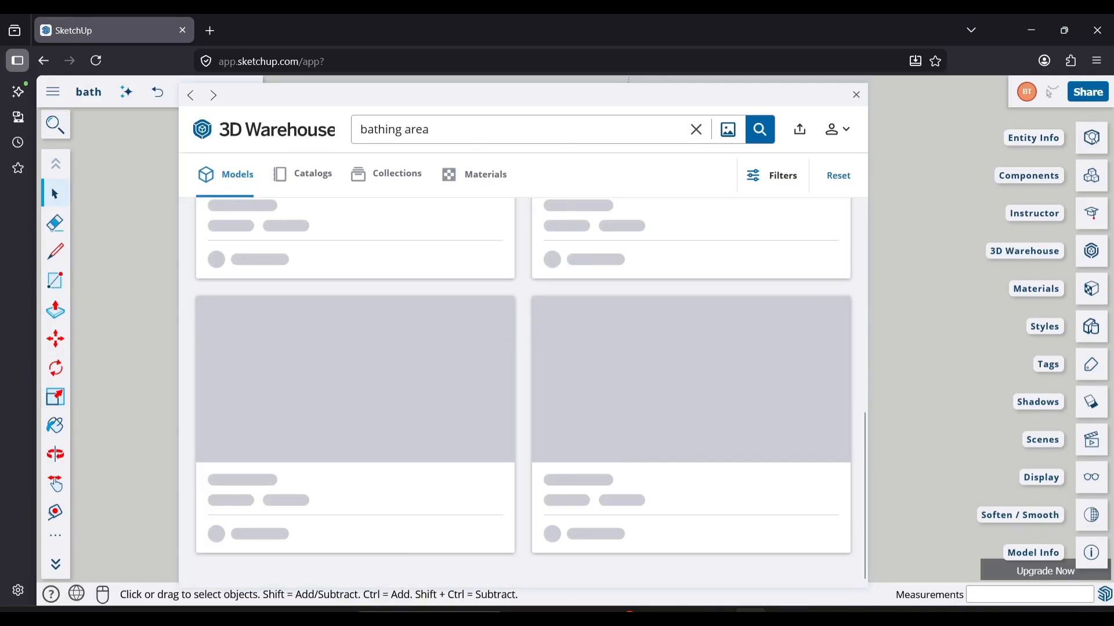
Search the 3D Warehouse for "bathing area" and import the Stem Bath model into the bathroom.
scroll(492, 485, down, 8)
click(723, 458)
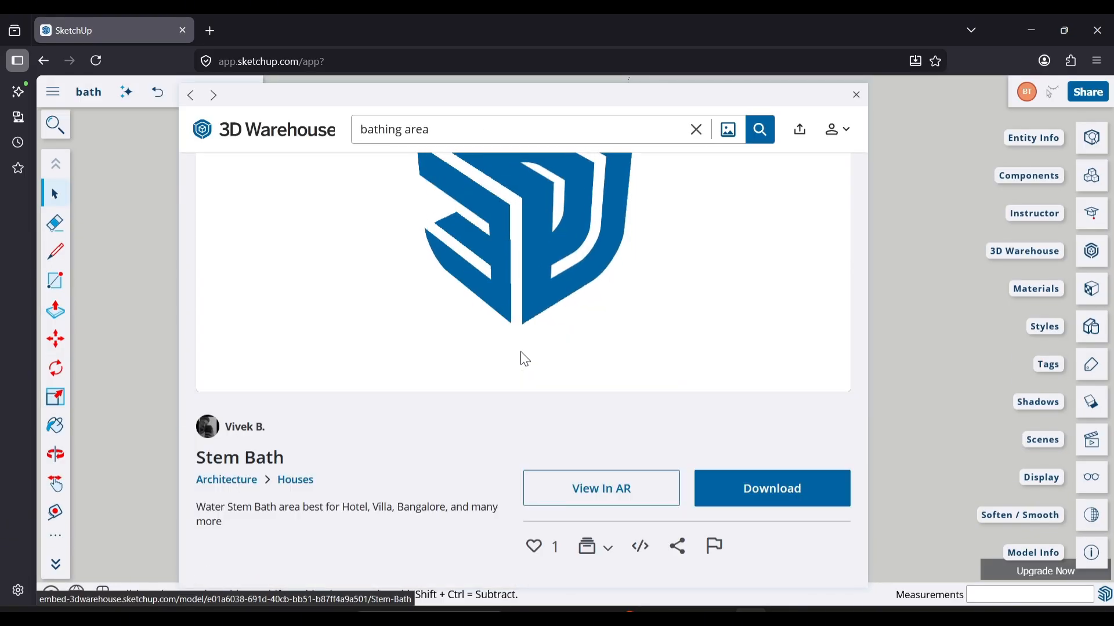
scroll(521, 351, up, 2)
drag(520, 351, 579, 245)
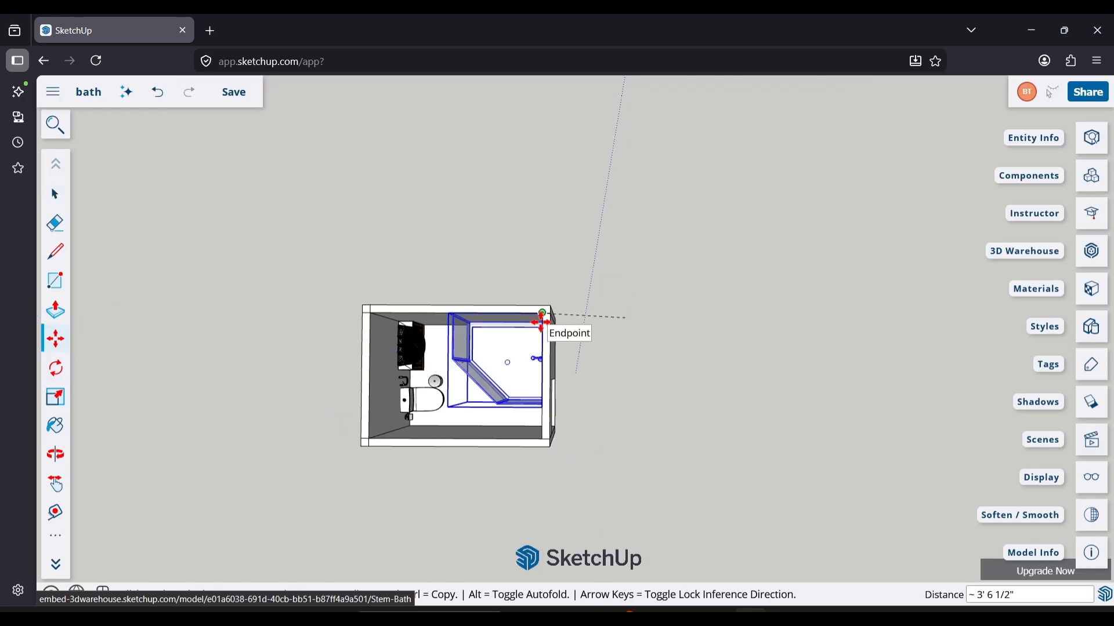
Move the shower enclosure toward the room corner at the doorway end, opposite the vanity.
middle_drag(562, 367, 536, 393)
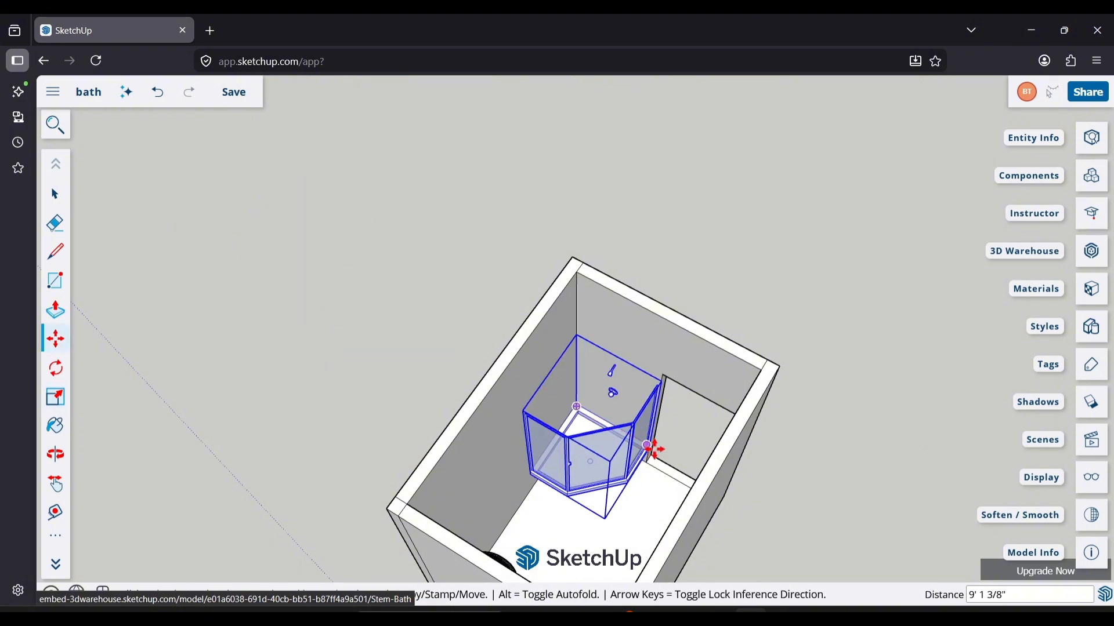
middle_drag(655, 449, 325, 417)
scroll(626, 383, up, 3)
click(626, 383)
middle_drag(625, 244, 400, 233)
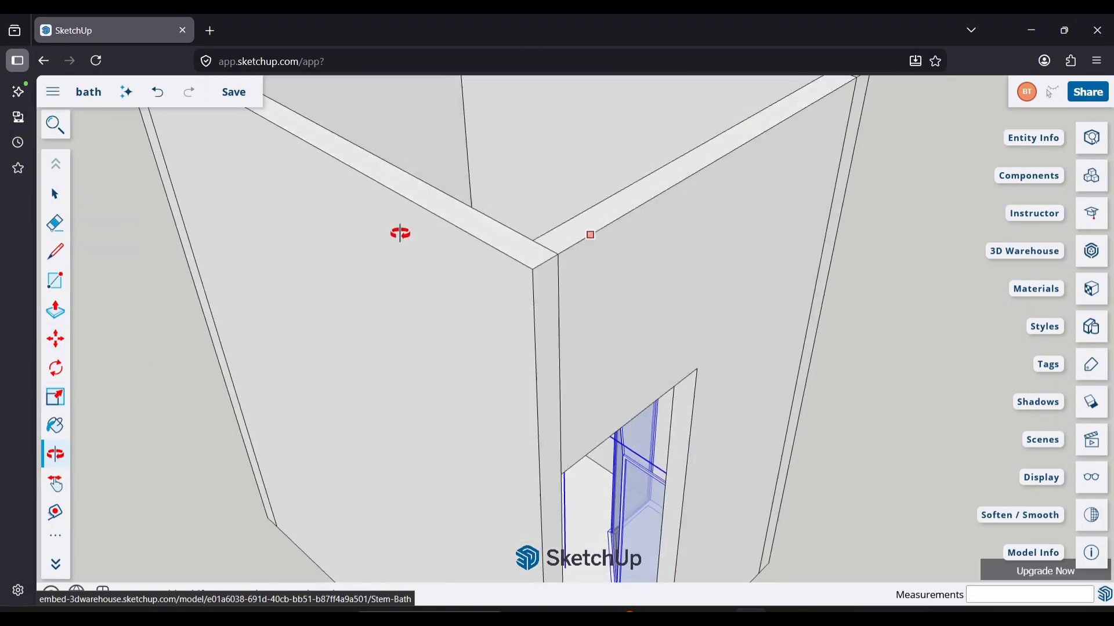
middle_drag(771, 429, 754, 331)
click(55, 339)
scroll(696, 418, up, 3)
middle_drag(696, 418, 644, 369)
click(706, 467)
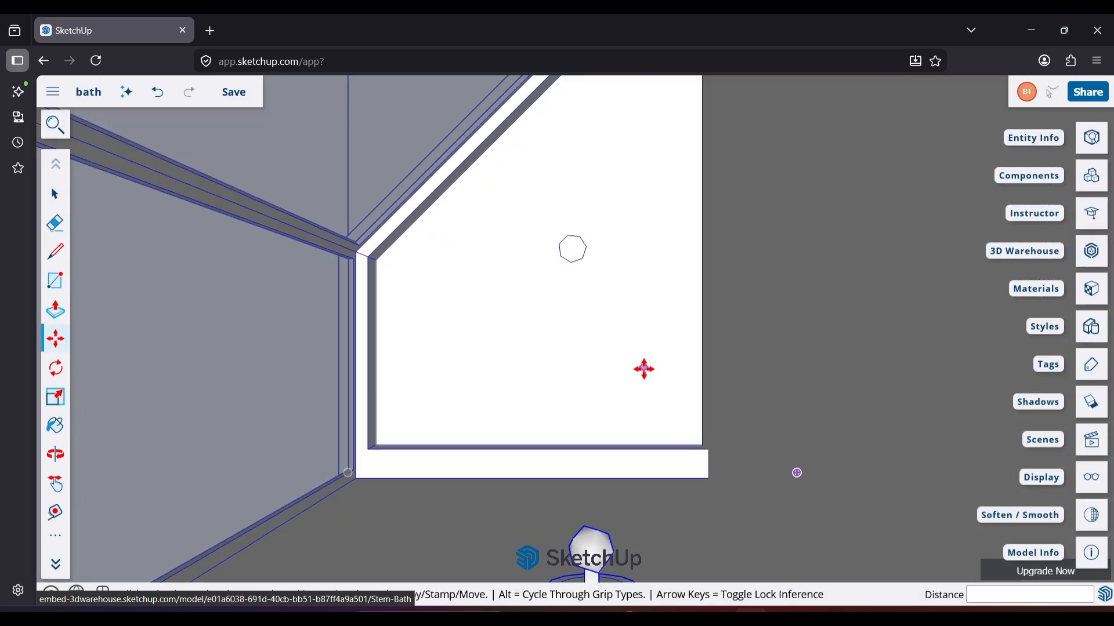
scroll(644, 369, down, 4)
click(655, 439)
Shift the shower enclosure at floor level, using its front base corner as the move point.
scroll(655, 438, down, 4)
middle_drag(655, 439, 951, 446)
scroll(685, 322, up, 5)
scroll(559, 196, down, 1)
click(381, 435)
middle_drag(380, 435, 521, 412)
scroll(521, 412, up, 4)
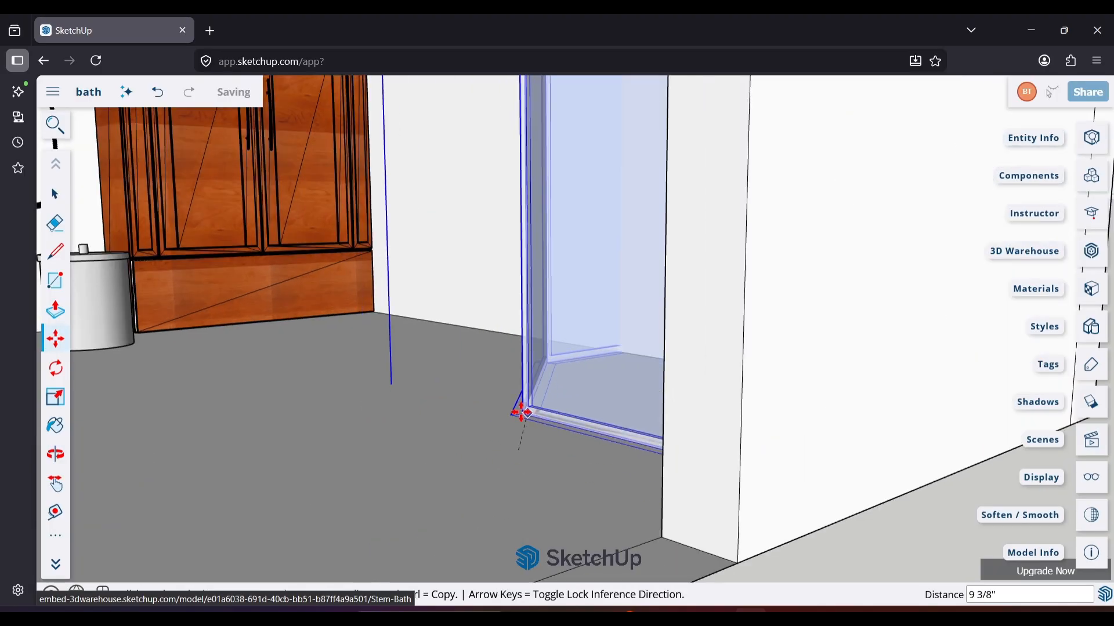
click(540, 464)
Move the shower enclosure outside the room beside the long wall and rotate it.
scroll(540, 464, down, 5)
middle_drag(541, 464, 586, 344)
scroll(586, 344, up, 4)
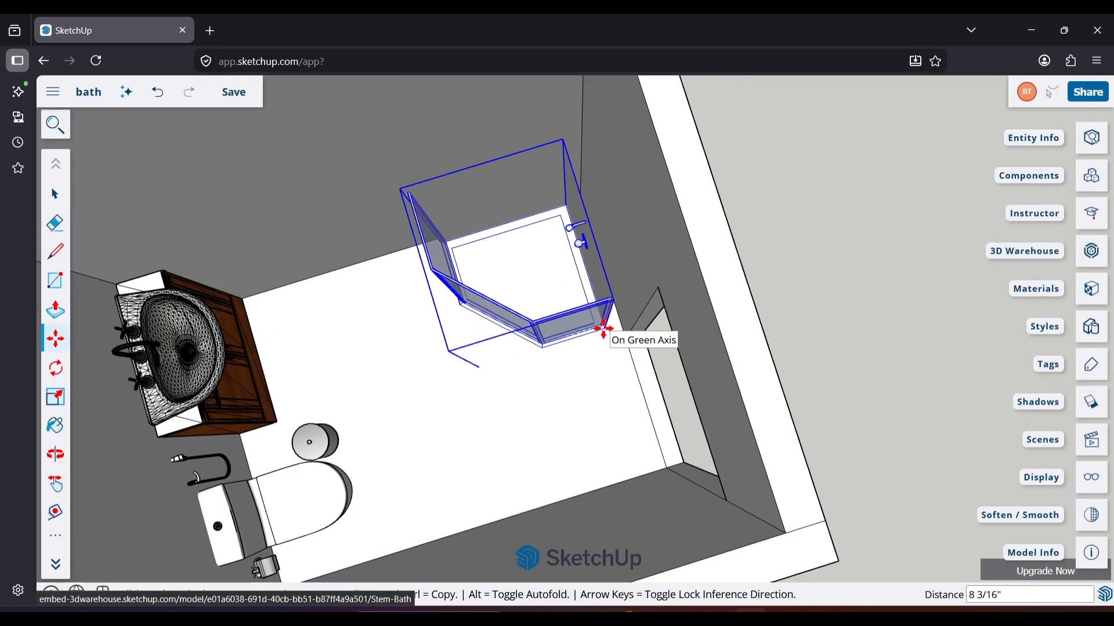
scroll(600, 326, down, 5)
click(700, 464)
key(q)
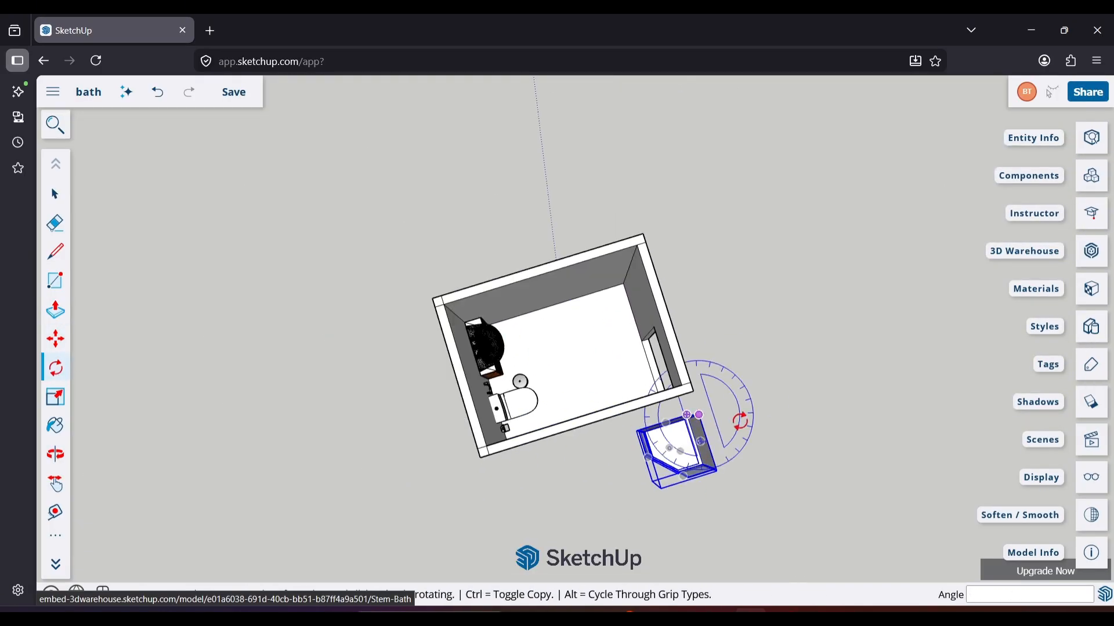
click(636, 221)
Try to position the rotated shower enclosure in the room near the doorway.
key(m)
click(686, 414)
scroll(576, 367, up, 6)
click(624, 398)
scroll(458, 219, down, 4)
middle_drag(458, 218, 509, 428)
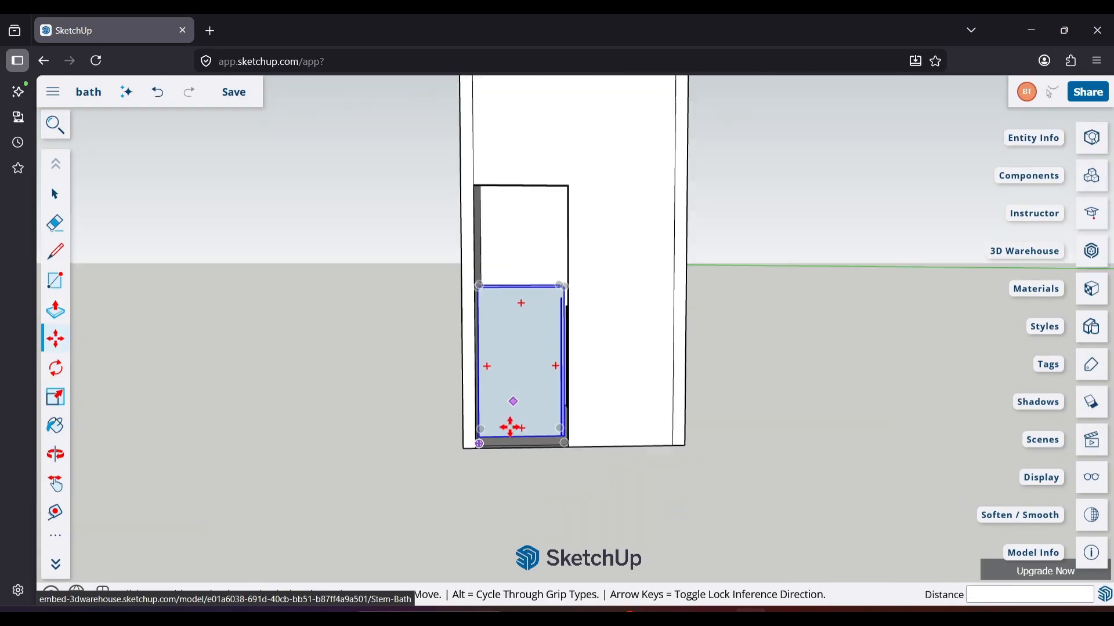
scroll(510, 427, up, 5)
scroll(343, 468, down, 3)
Move the shower enclosure into the corner beside the doorway, on the vanity side of the room.
click(55, 124)
middle_drag(198, 124, 582, 427)
click(581, 427)
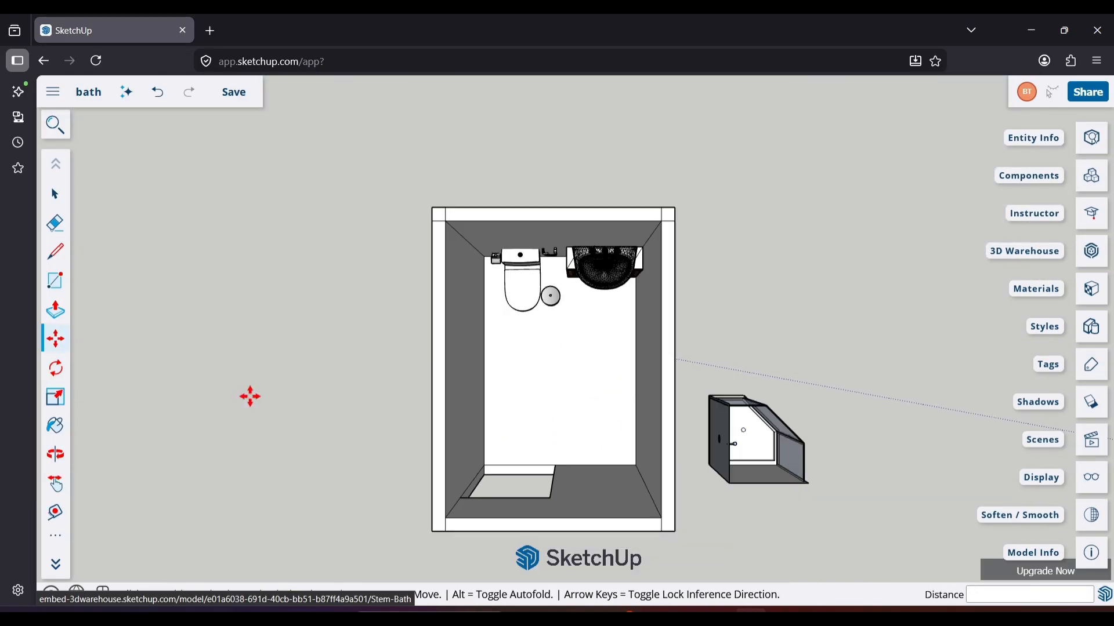
scroll(582, 462, up, 5)
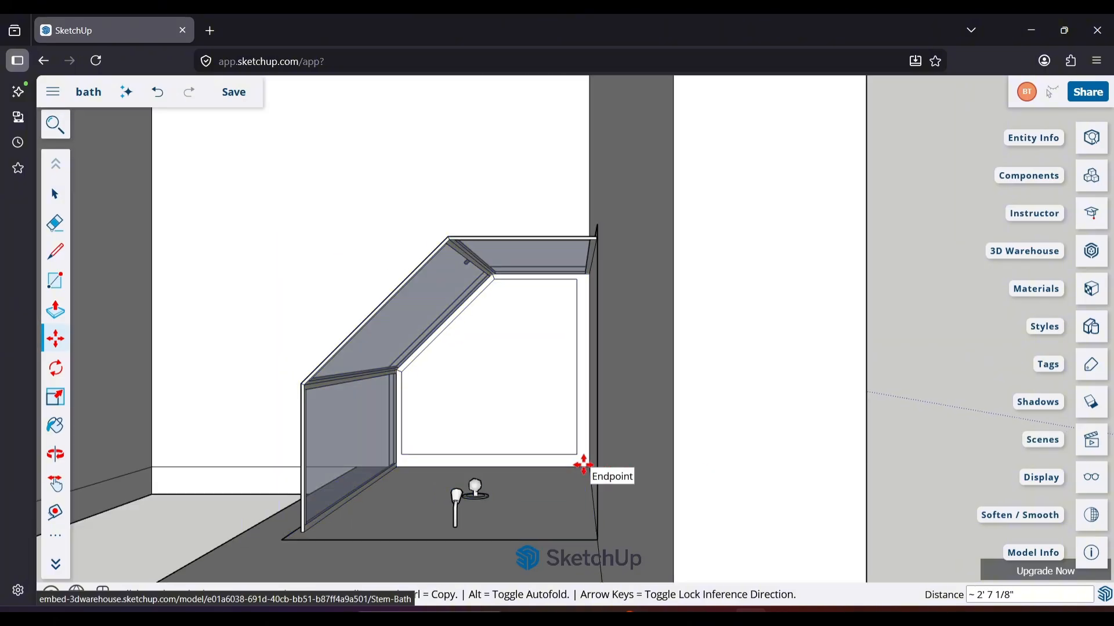
click(582, 462)
scroll(581, 463, down, 4)
middle_drag(582, 463, 638, 348)
Examine closely how the shower enclosure fits against the corner walls.
click(57, 195)
scroll(377, 421, up, 5)
middle_drag(377, 493, 464, 415)
scroll(376, 420, up, 5)
scroll(406, 406, up, 2)
middle_drag(325, 325, 290, 304)
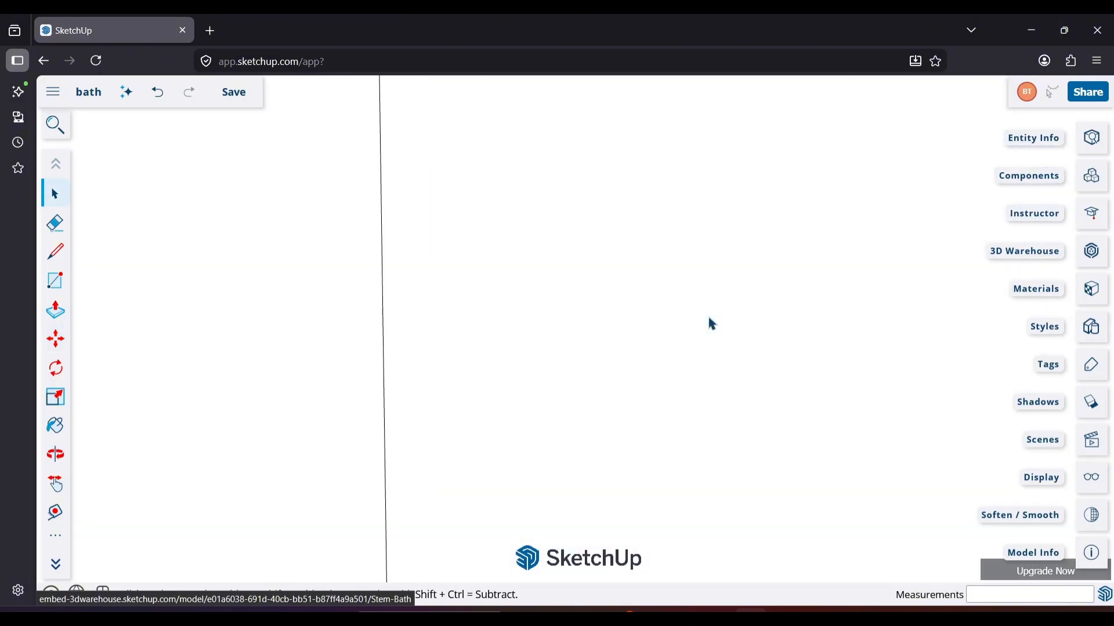
scroll(708, 322, up, 2)
middle_drag(910, 294, 504, 425)
Adjust the shower enclosure's position so its base sits closer to the vanity-side wall.
key(m)
click(313, 348)
click(398, 361)
scroll(574, 440, down, 5)
middle_drag(575, 440, 864, 525)
scroll(632, 273, up, 4)
click(583, 210)
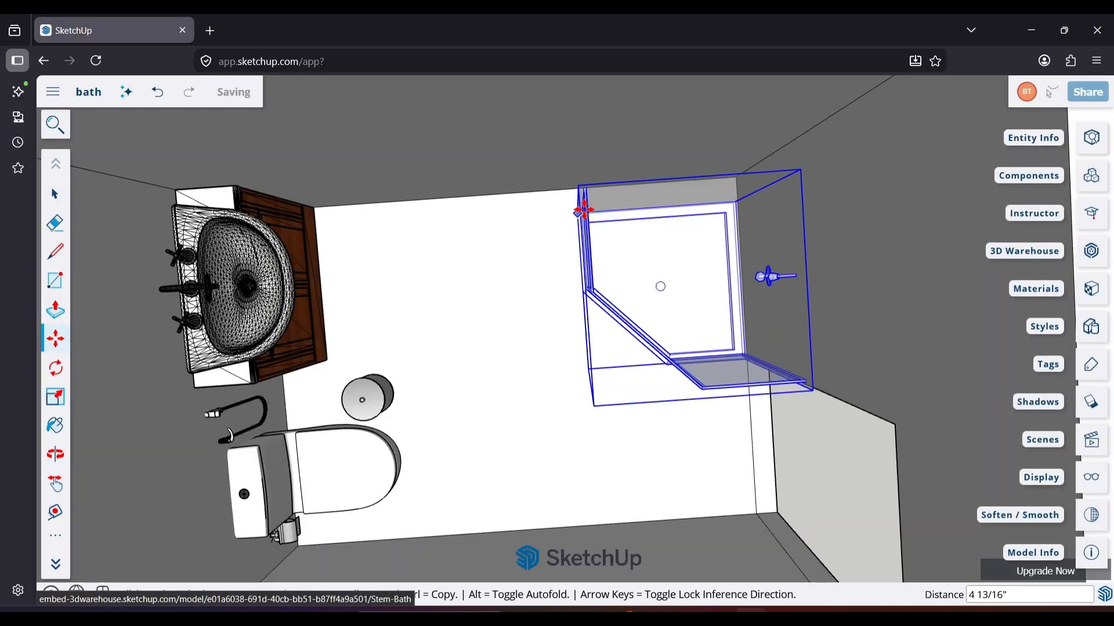
click(569, 195)
Scale the shower enclosure taller inside the room.
scroll(569, 195, down, 4)
middle_drag(569, 195, 644, 199)
scroll(643, 199, up, 3)
middle_drag(942, 338, 527, 475)
scroll(527, 475, down, 6)
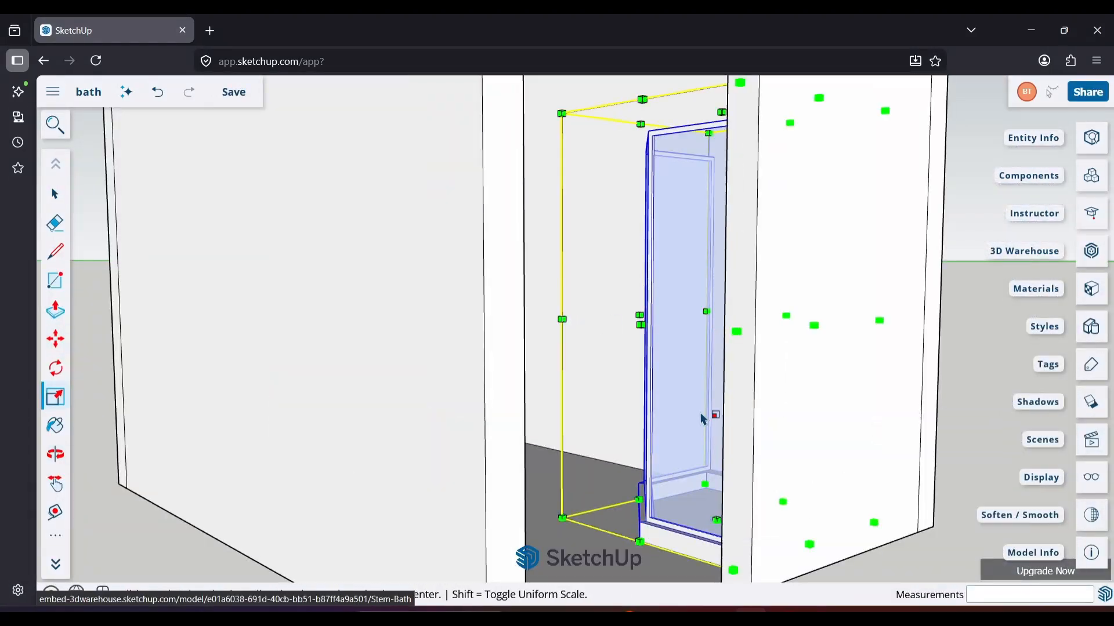
scroll(701, 419, down, 2)
click(669, 225)
click(686, 149)
Inspect the scaled shower enclosure's base, glass panels and wall fittings from the front and from above.
middle_drag(686, 149, 640, 548)
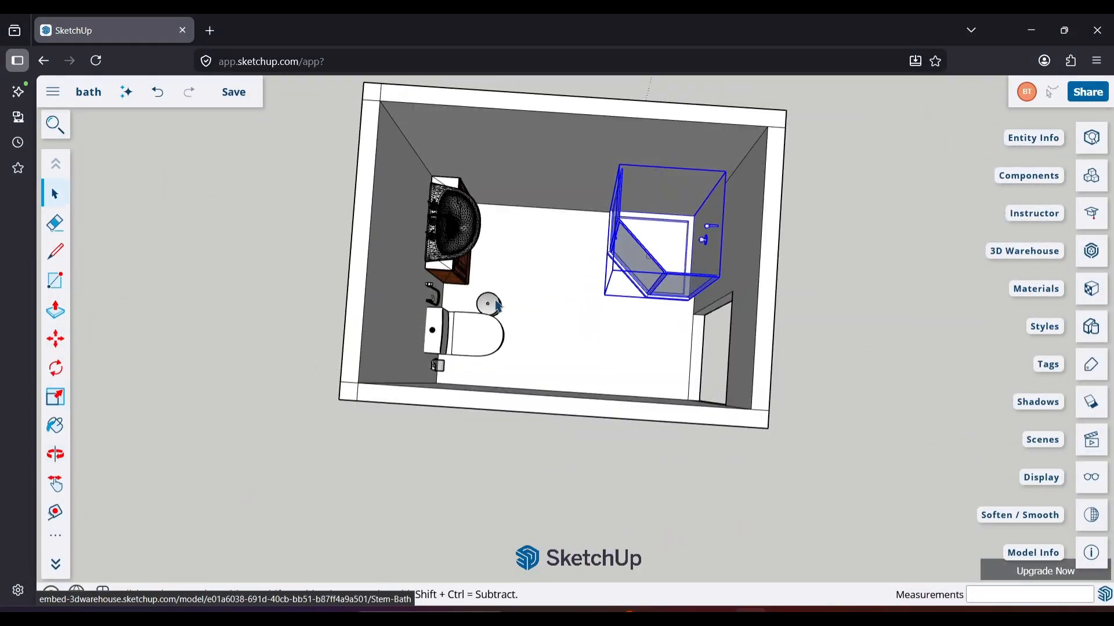
scroll(572, 290, up, 2)
middle_drag(571, 290, 639, 373)
scroll(639, 372, up, 6)
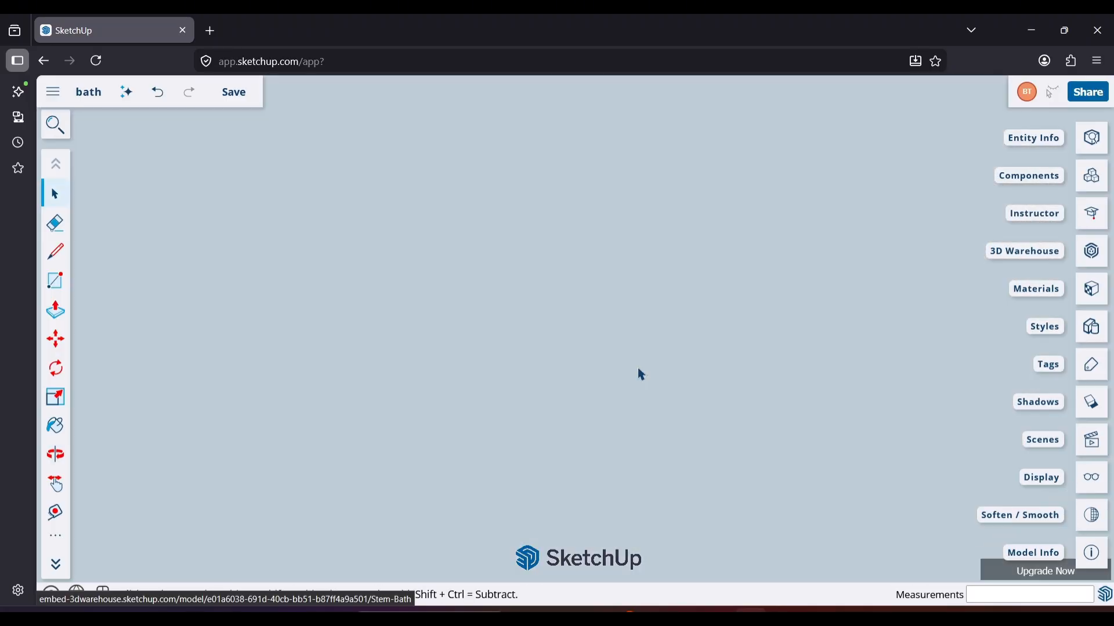
middle_drag(502, 386, 144, 212)
scroll(577, 174, down, 2)
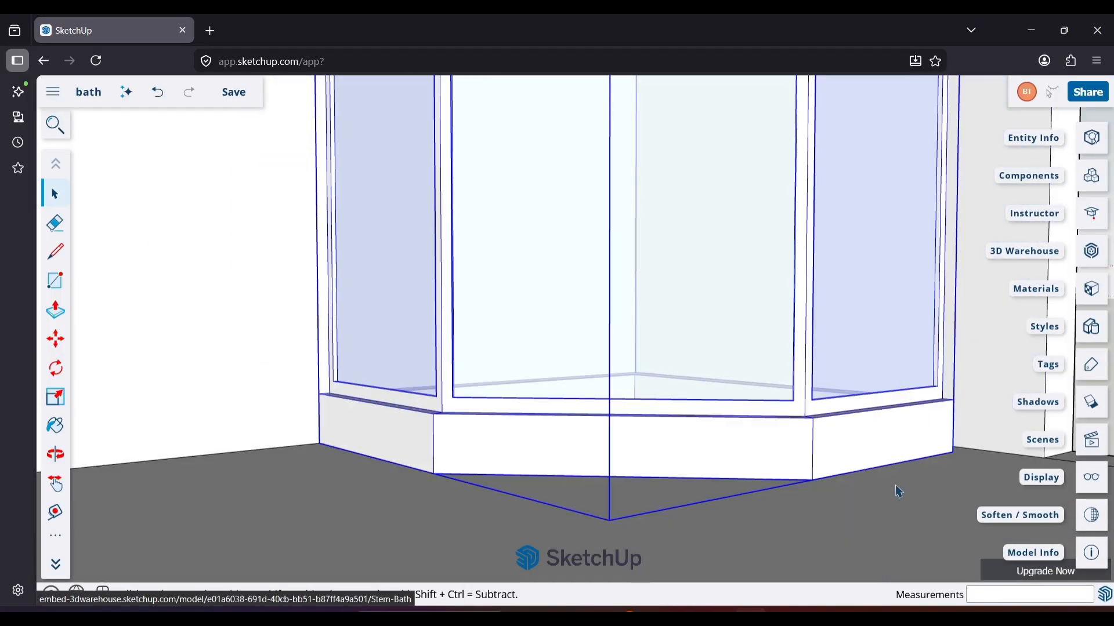
click(337, 468)
scroll(338, 468, down, 3)
middle_drag(667, 359, 539, 551)
scroll(718, 229, up, 4)
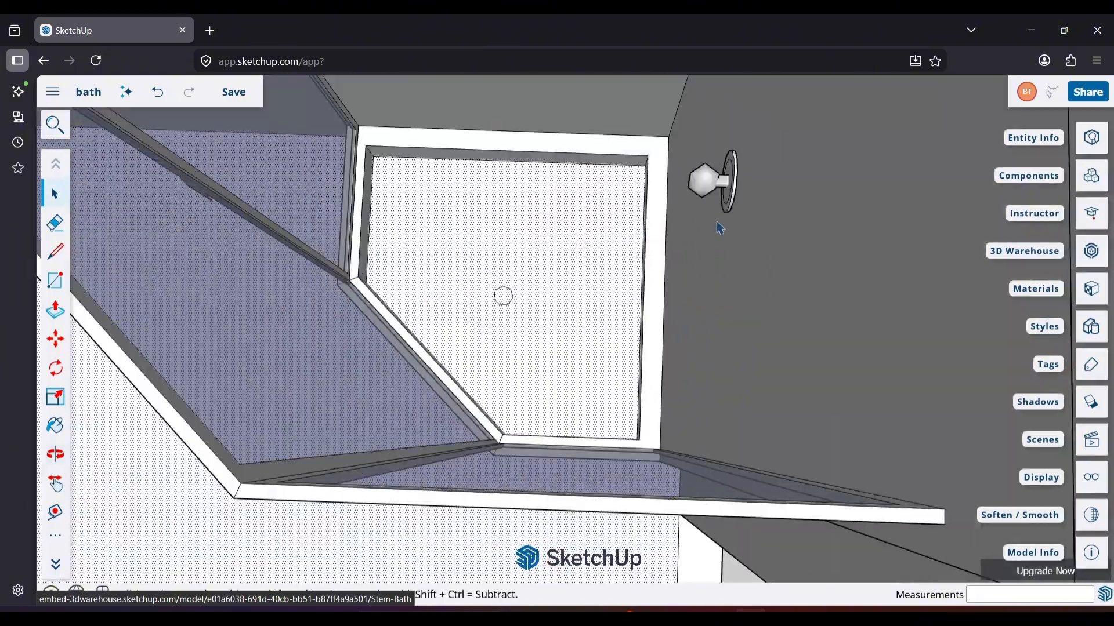
scroll(681, 244, down, 4)
scroll(684, 399, up, 2)
key(m)
scroll(607, 405, up, 4)
click(572, 404)
key(ctrl+z)
Check the shower enclosure's height against the room walls and the doorway.
scroll(576, 400, down, 5)
middle_drag(577, 400, 502, 139)
scroll(580, 325, up, 6)
scroll(580, 319, down, 5)
scroll(524, 204, up, 3)
scroll(554, 179, down, 3)
scroll(579, 312, up, 5)
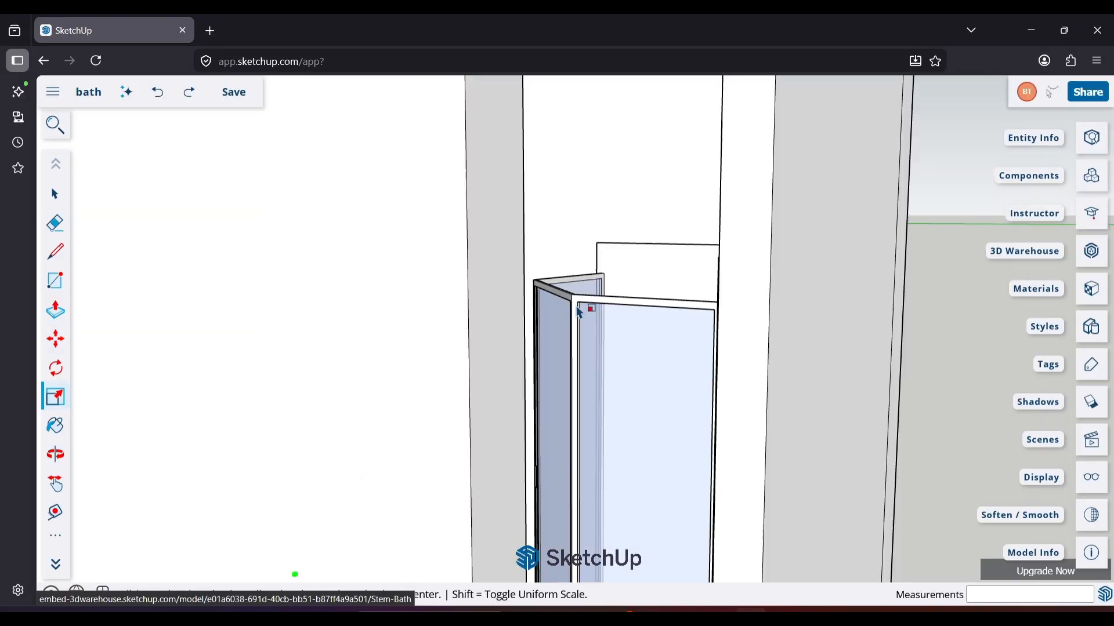
scroll(589, 265, down, 5)
scroll(656, 420, up, 4)
Scale the shower enclosure vertically by a factor of about 1.22.
key(space)
click(654, 398)
middle_drag(653, 398, 585, 406)
key(s)
drag(548, 162, 552, 104)
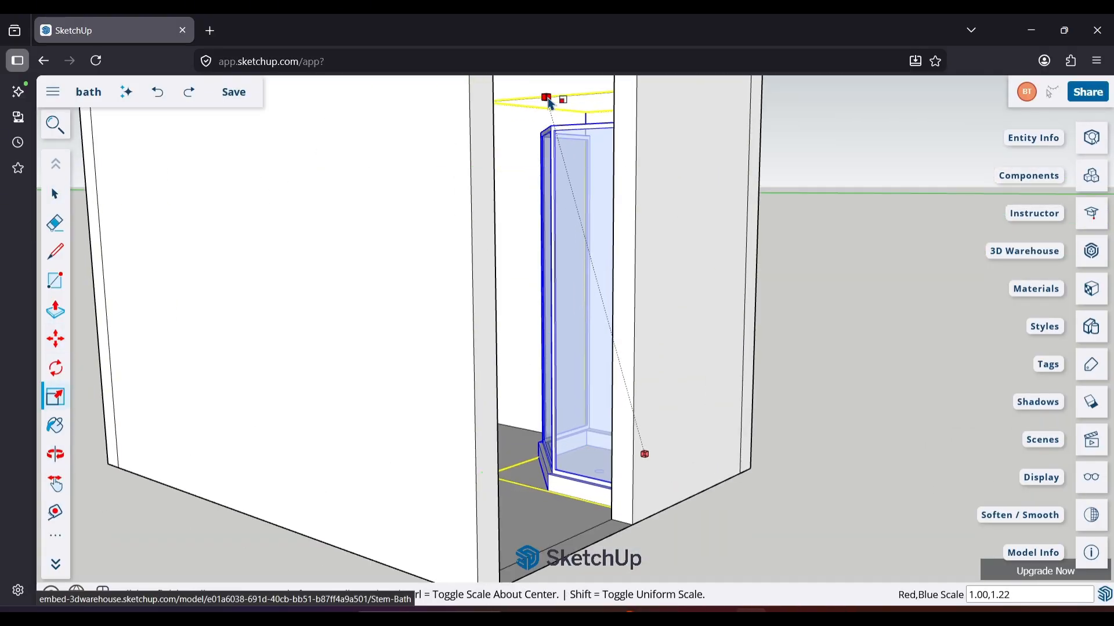
Nudge the enlarged shower enclosure into line with the corner walls and review its position.
shift+middle_drag(552, 105, 348, 609)
key(m)
scroll(584, 413, up, 5)
middle_drag(584, 412, 981, 409)
scroll(641, 313, up, 3)
click(637, 312)
click(644, 316)
scroll(644, 316, down, 5)
middle_drag(644, 316, 534, 430)
key(space)
click(762, 458)
middle_drag(762, 458, 463, 526)
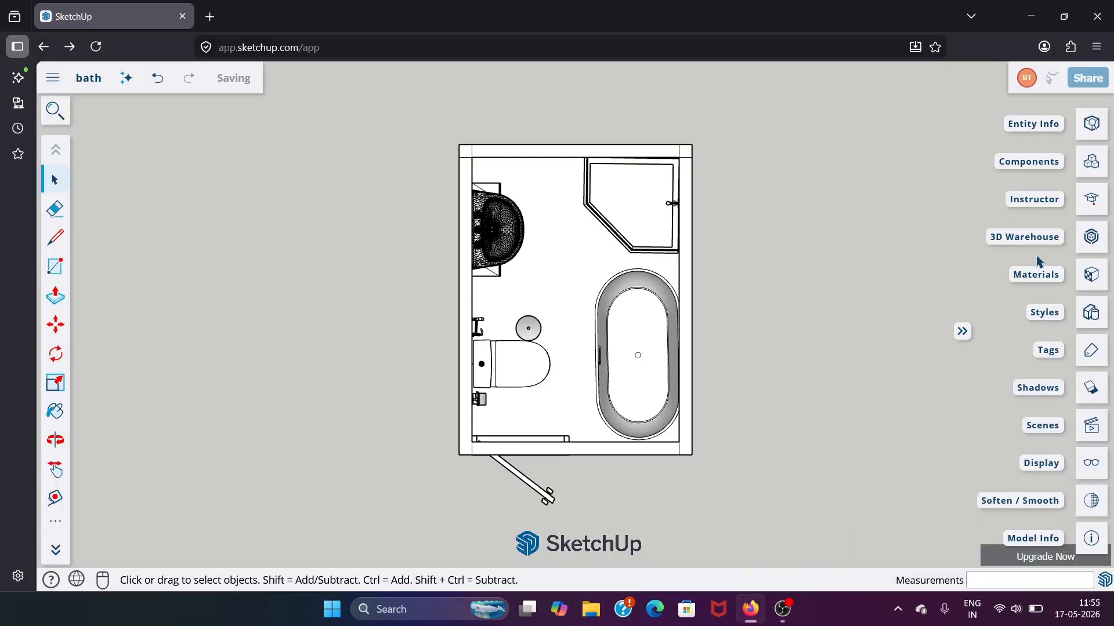
Paint the bathroom floor with the Marble Carrara Gold Floor Tile material from the Tile collection.
click(1090, 273)
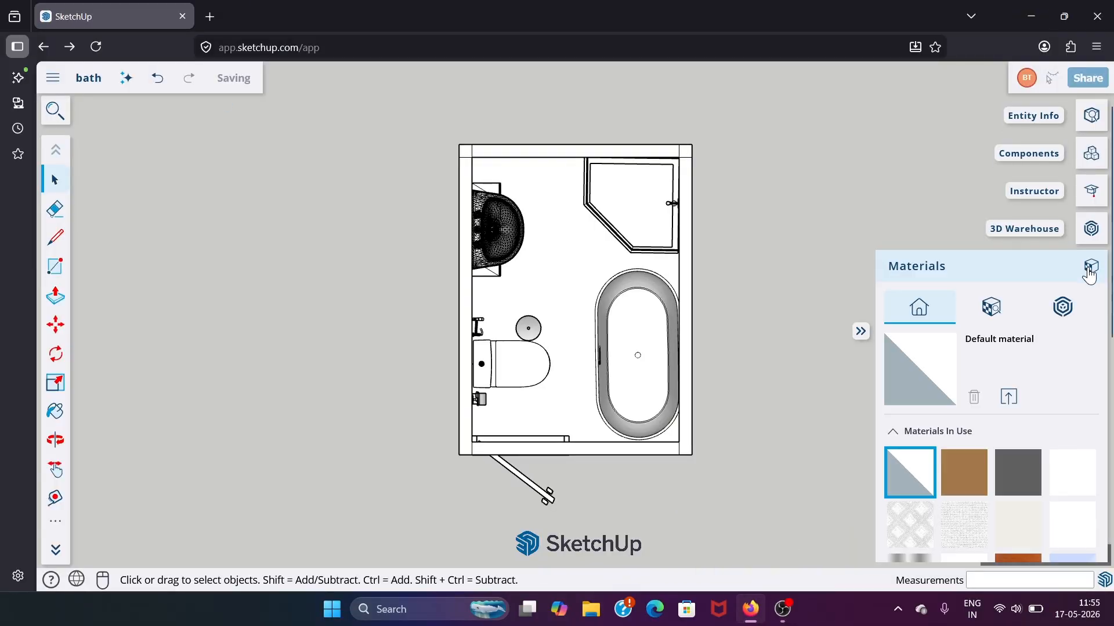
click(991, 147)
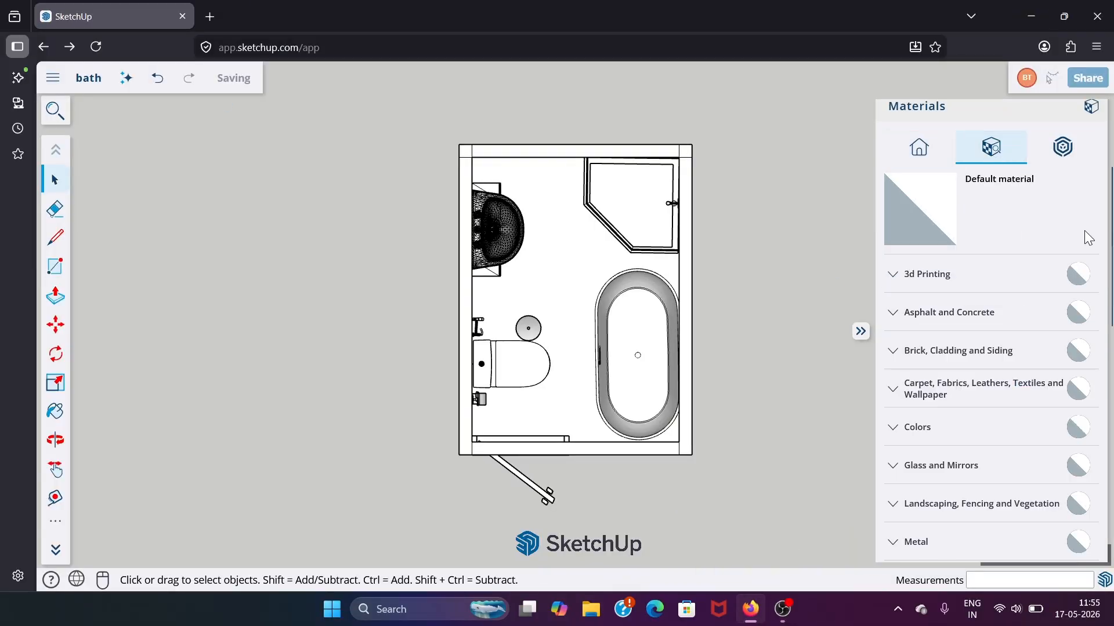
click(938, 427)
click(908, 272)
click(932, 491)
scroll(888, 400, down, 3)
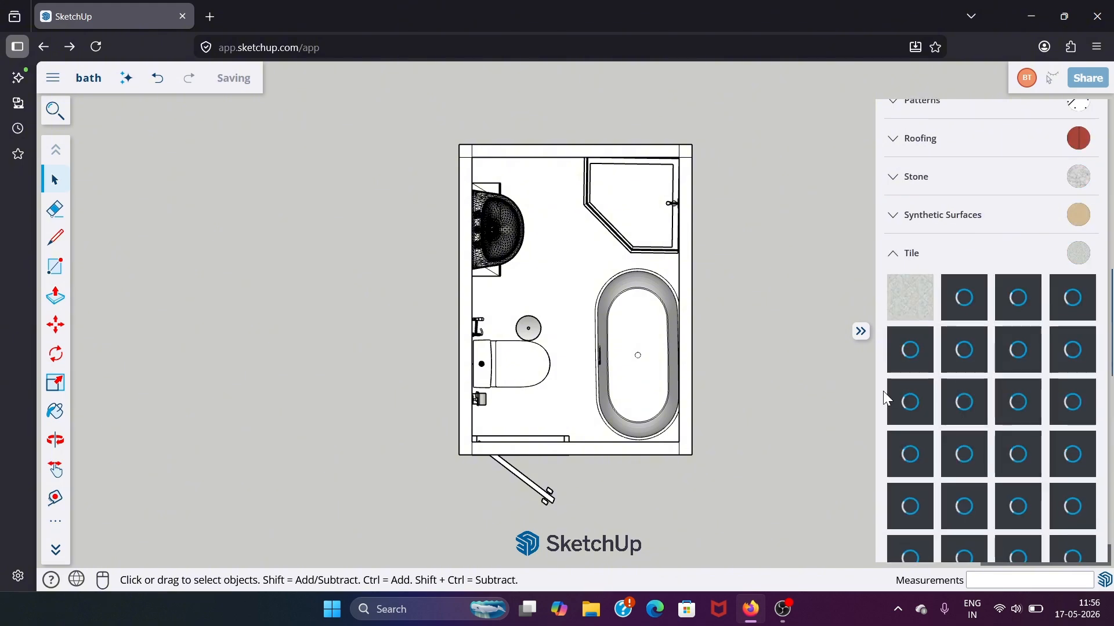
scroll(1035, 485, down, 1)
click(1006, 319)
scroll(364, 309, up, 3)
click(652, 265)
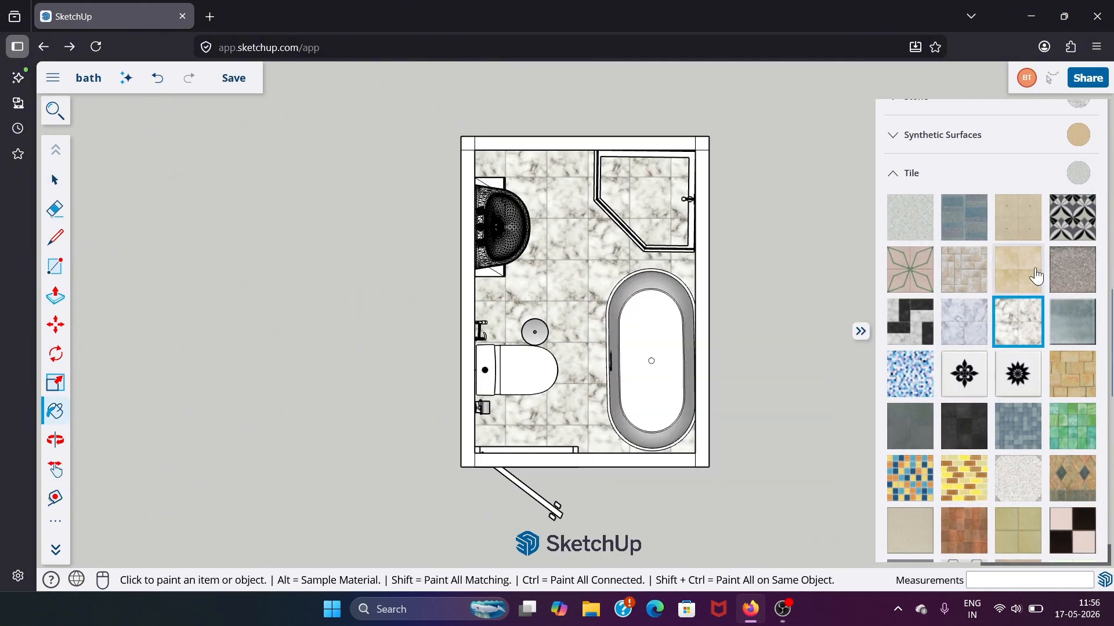
Browse the tile, stone, brick and pattern material collections for a finish for the walls.
scroll(939, 348, down, 10)
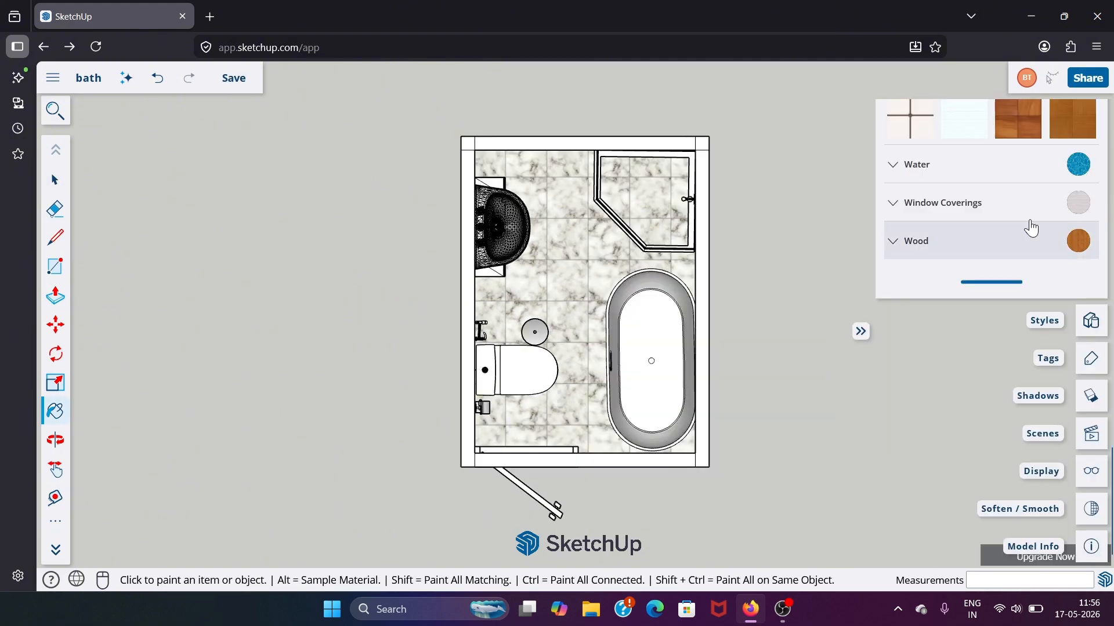
scroll(1023, 406, up, 8)
scroll(1024, 406, up, 2)
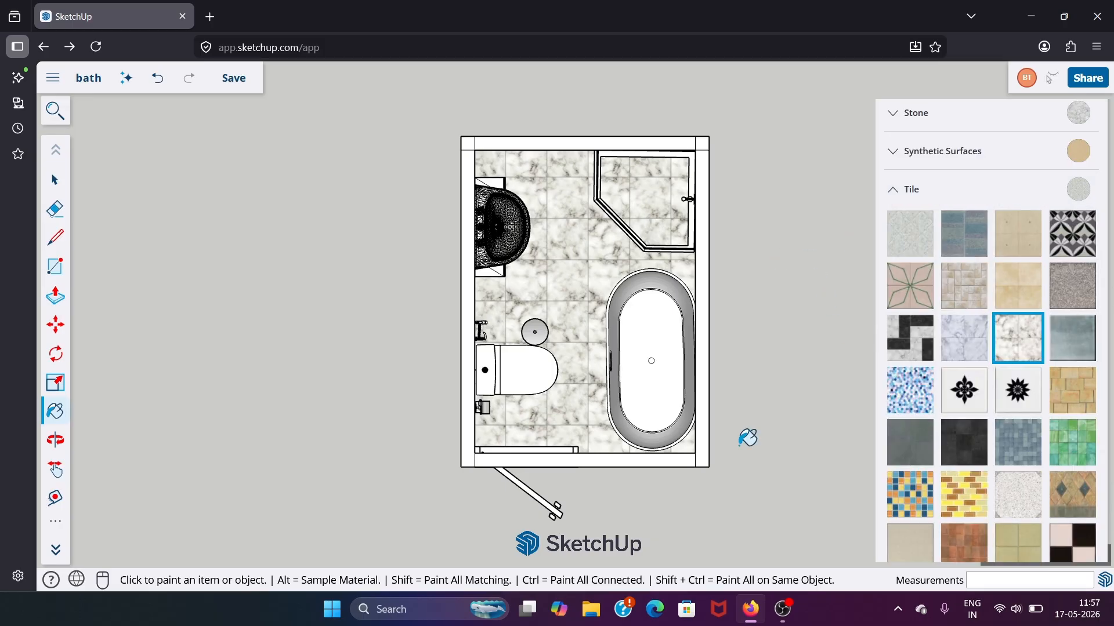
middle_drag(748, 437, 1038, 403)
scroll(986, 348, up, 4)
click(946, 285)
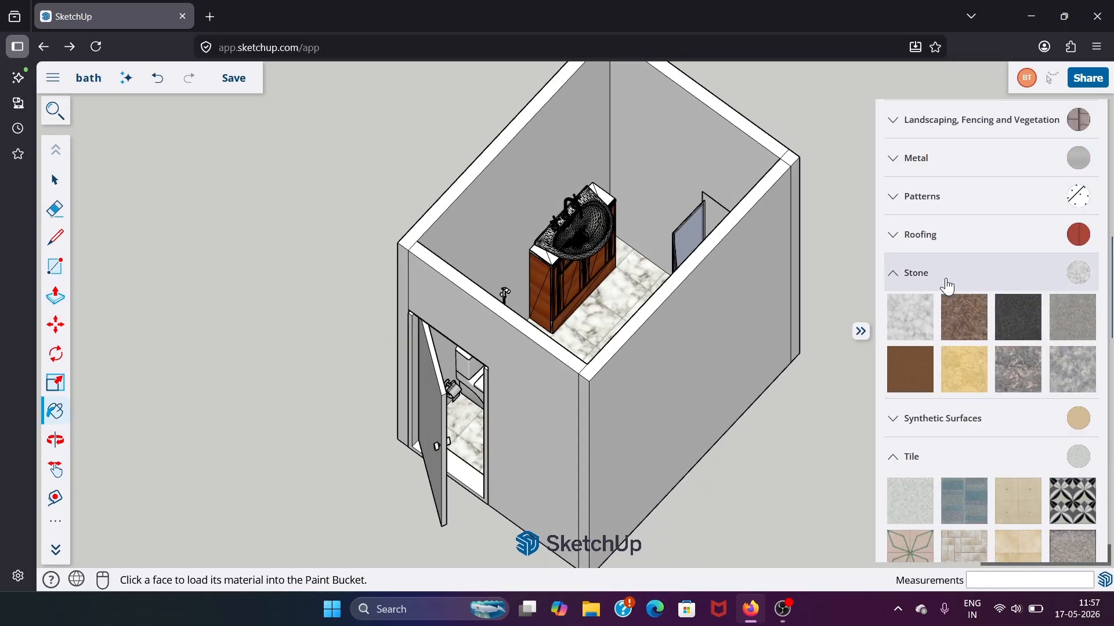
scroll(974, 383, down, 8)
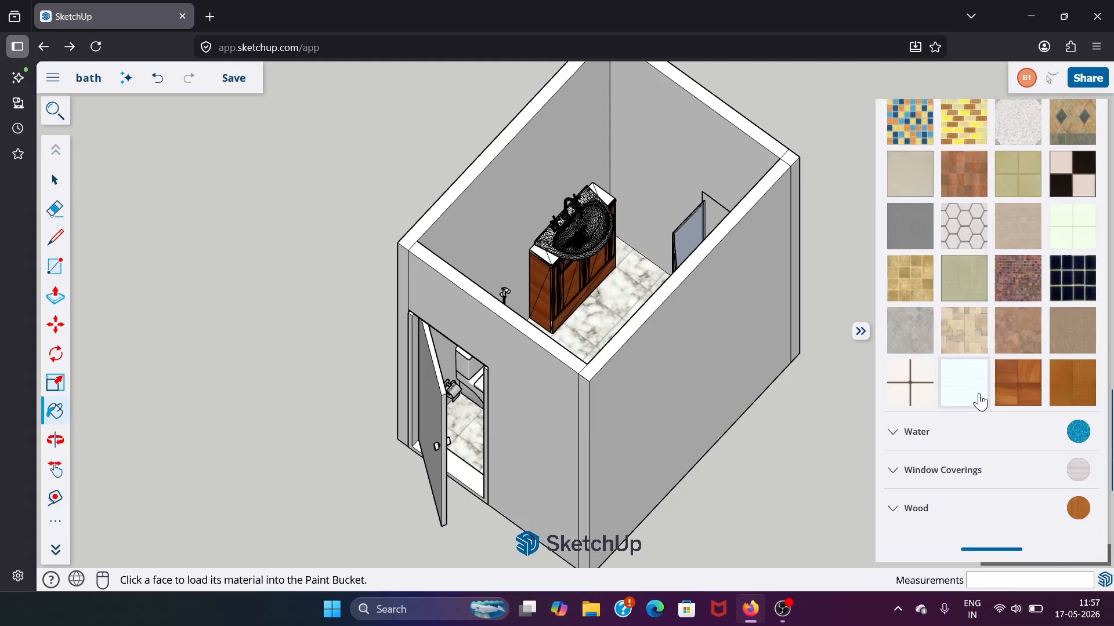
scroll(814, 355, down, 1)
scroll(971, 294, up, 10)
click(972, 295)
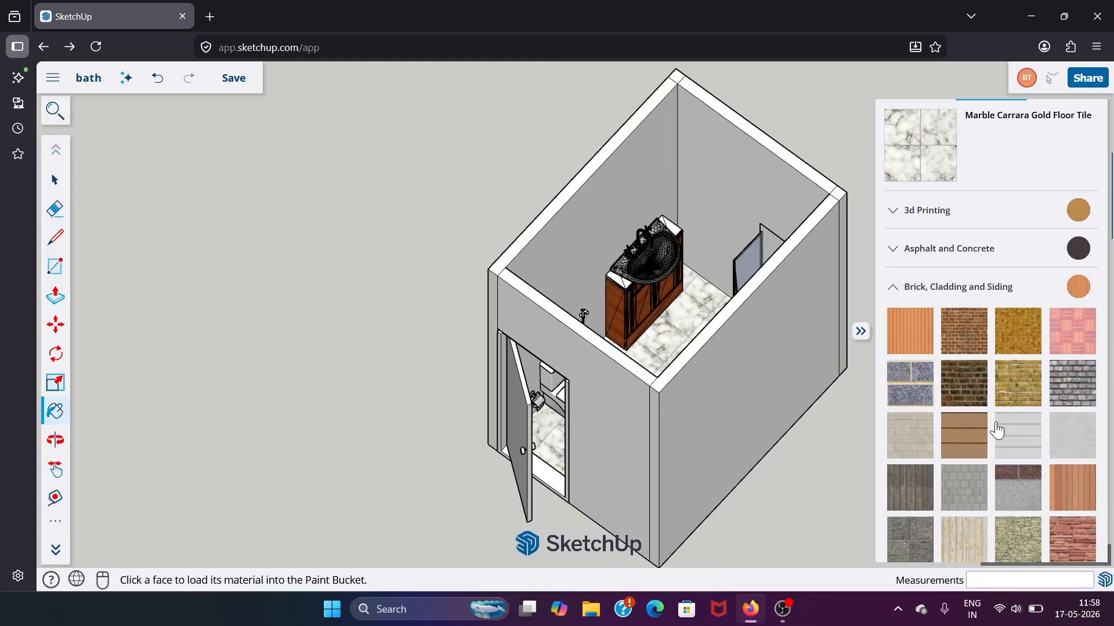
scroll(1015, 435, down, 3)
scroll(1025, 437, up, 4)
click(919, 330)
scroll(899, 336, down, 5)
click(948, 361)
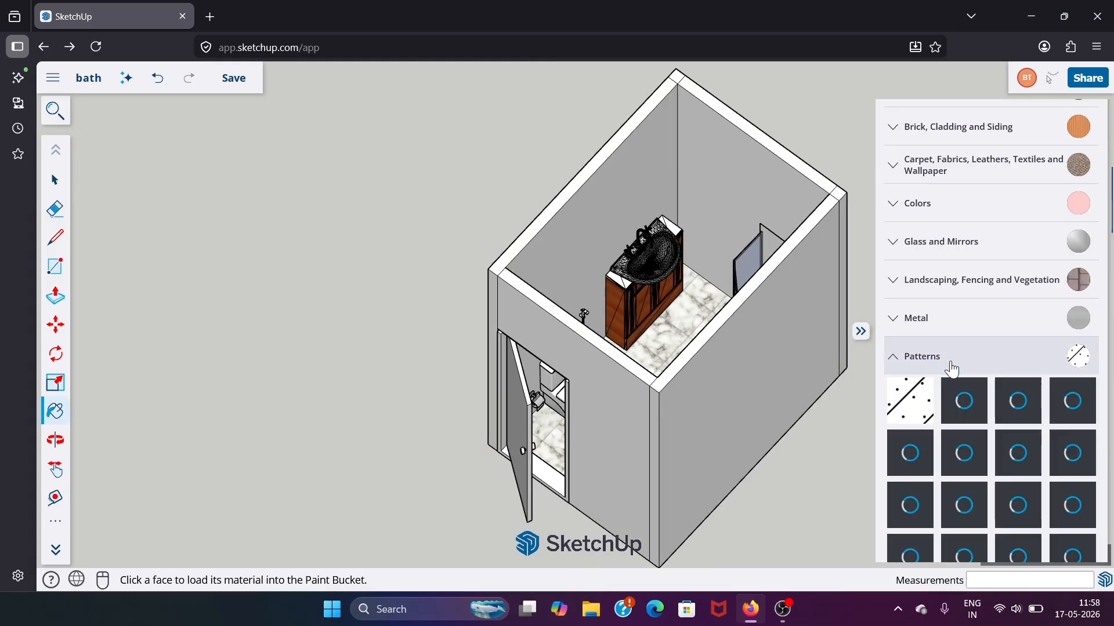
click(896, 361)
click(996, 429)
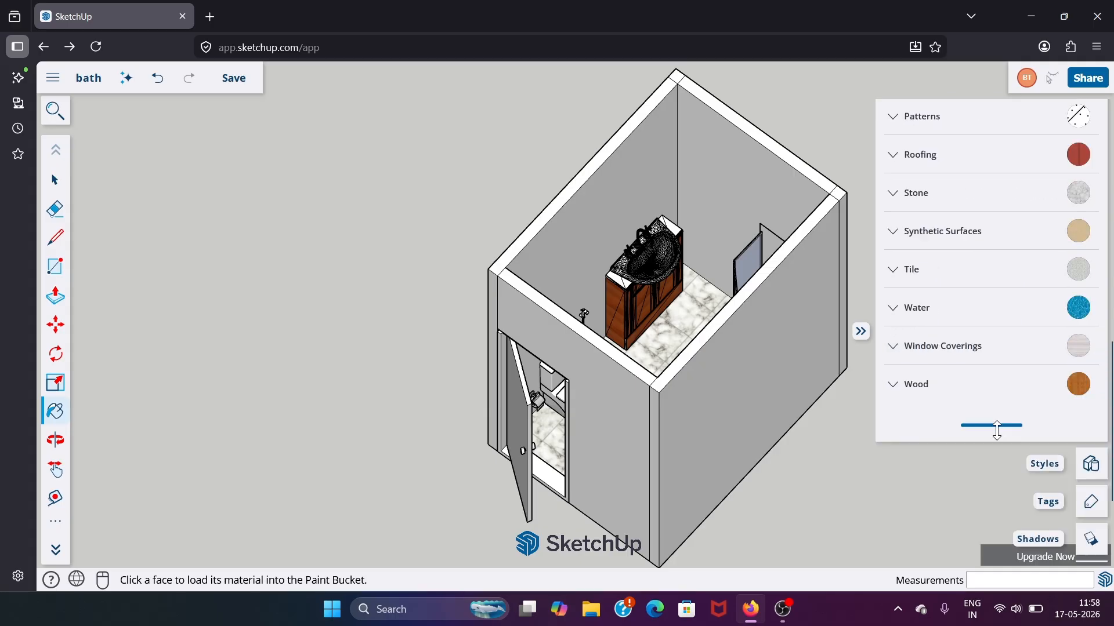
Try a beige square tile and a pale white-blue tile on the wall behind the vanity.
click(916, 281)
scroll(1061, 485, down, 3)
click(964, 308)
click(641, 182)
click(920, 519)
click(638, 185)
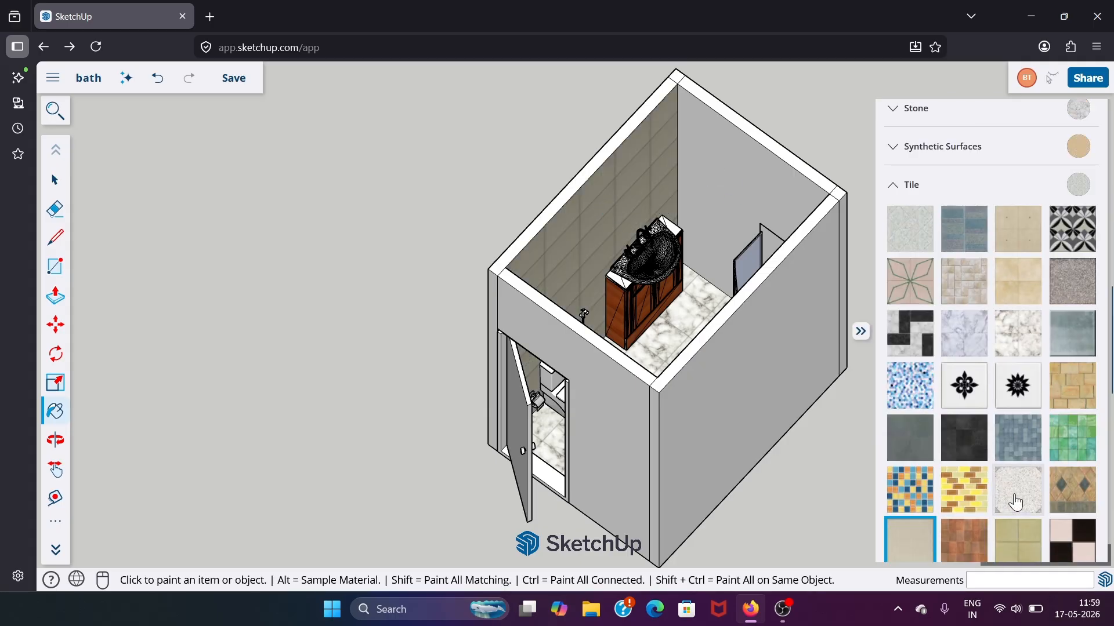
scroll(1015, 502, down, 3)
click(964, 504)
click(589, 234)
scroll(589, 234, up, 4)
scroll(578, 247, down, 4)
scroll(997, 479, down, 2)
scroll(1075, 348, up, 2)
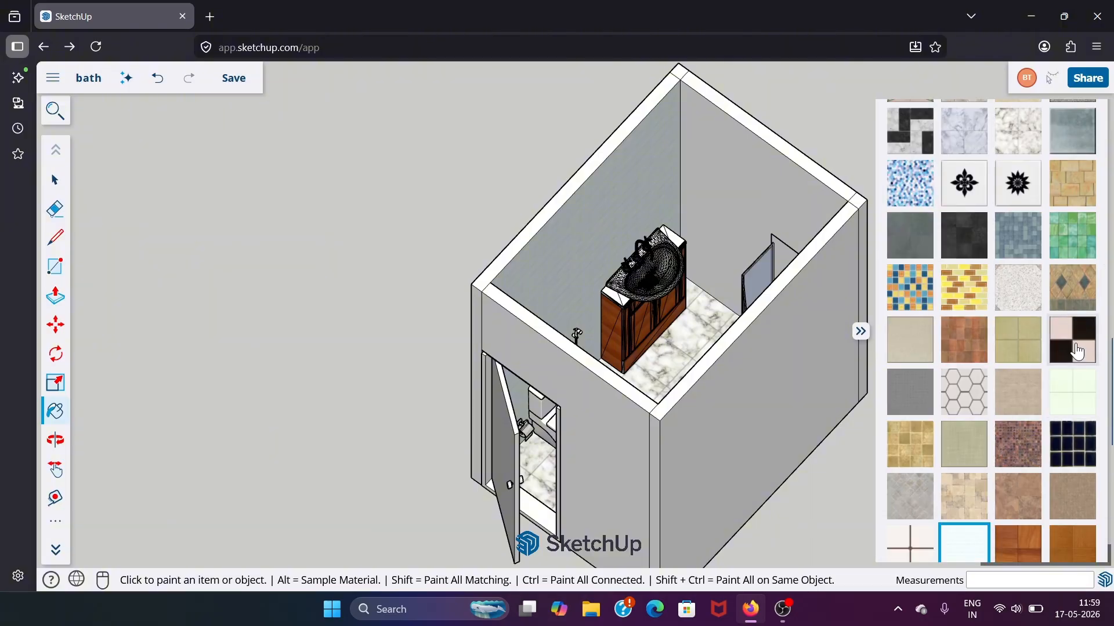
Repaint the wall behind the vanity with another tile from the Tile collection.
scroll(1076, 351, up, 3)
click(964, 369)
click(649, 192)
scroll(739, 174, up, 3)
scroll(735, 208, down, 1)
middle_drag(255, 348, 453, 313)
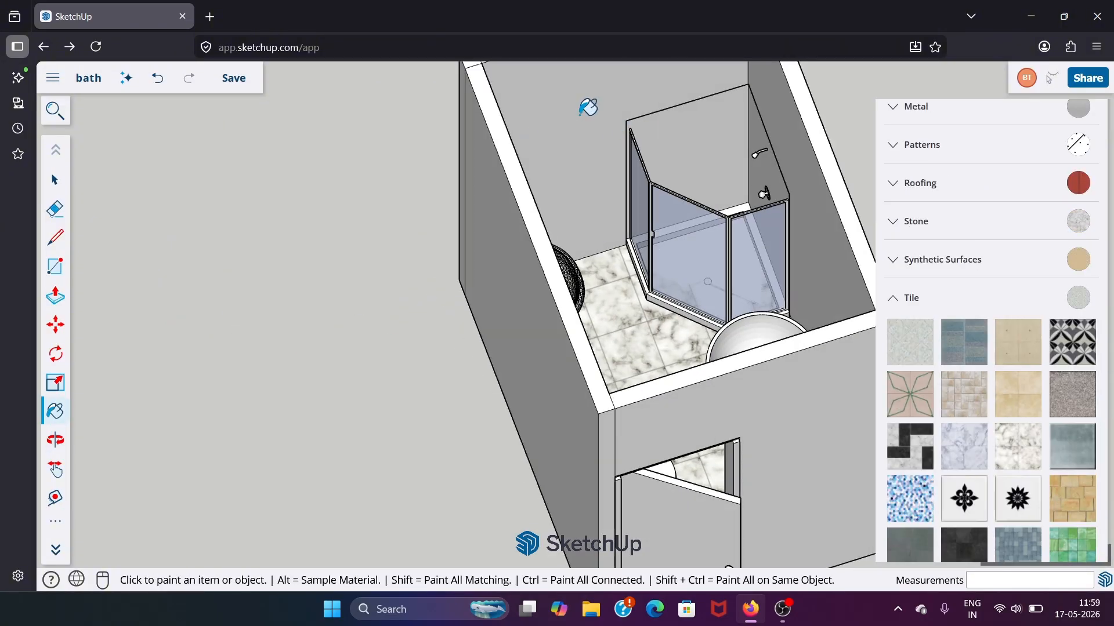
Try several tile materials, including a light grey speckled one and a petal-patterned one, on the wall behind the shower.
scroll(549, 154, up, 4)
scroll(531, 235, down, 2)
click(1017, 446)
click(568, 184)
click(963, 484)
click(568, 184)
click(909, 417)
click(575, 197)
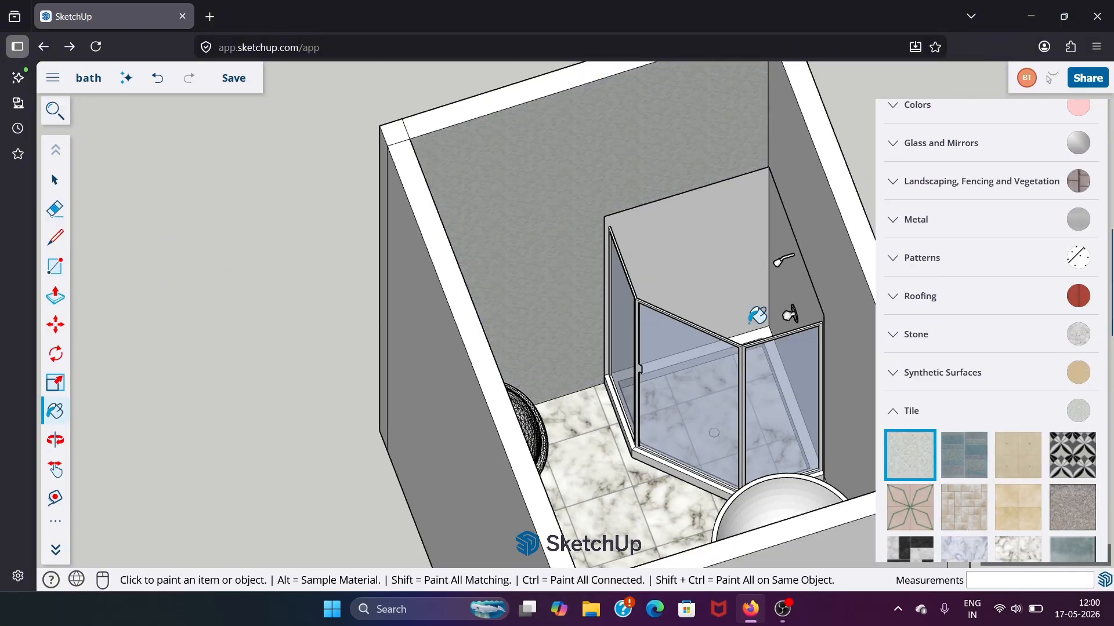
click(909, 507)
click(574, 197)
Paint the wall behind the shower with the light speckled tile that has diamond-shaped corner insets.
scroll(1067, 556, down, 5)
click(1017, 434)
click(528, 174)
Paint the long wall beside the shower and bathtub with the beige stone mosaic tile, and close the materials library.
scroll(979, 465, down, 5)
click(963, 360)
click(832, 370)
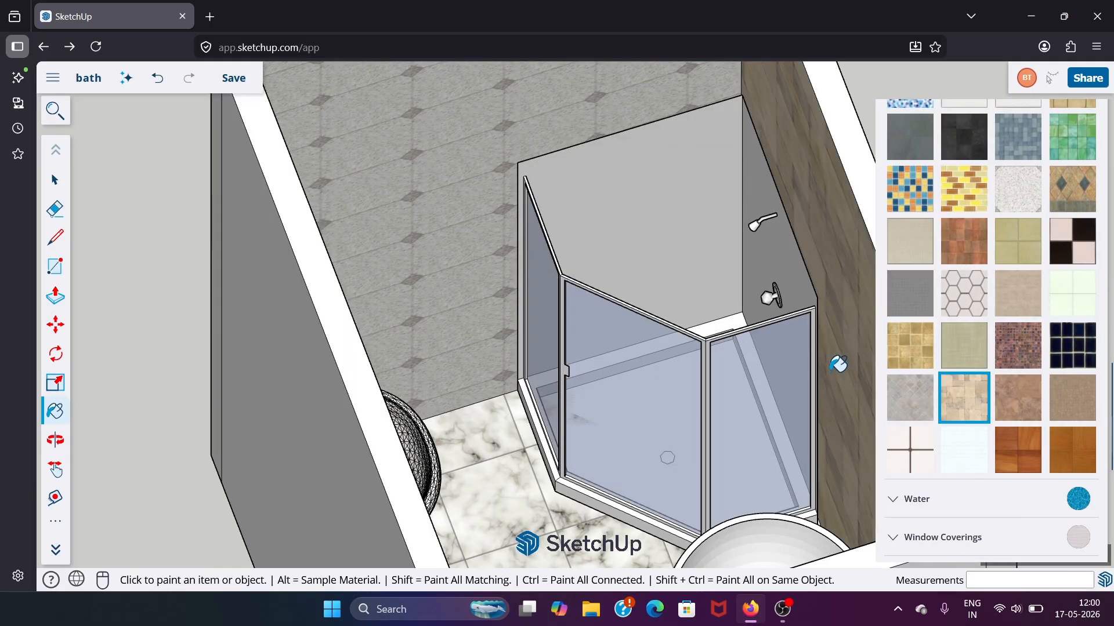
scroll(760, 383, down, 4)
click(862, 331)
Try to trace the outer top edges of the walls with lines, and erase the stray line beside the room.
middle_drag(296, 325, 181, 452)
scroll(182, 308, down, 2)
click(58, 238)
scroll(392, 246, up, 1)
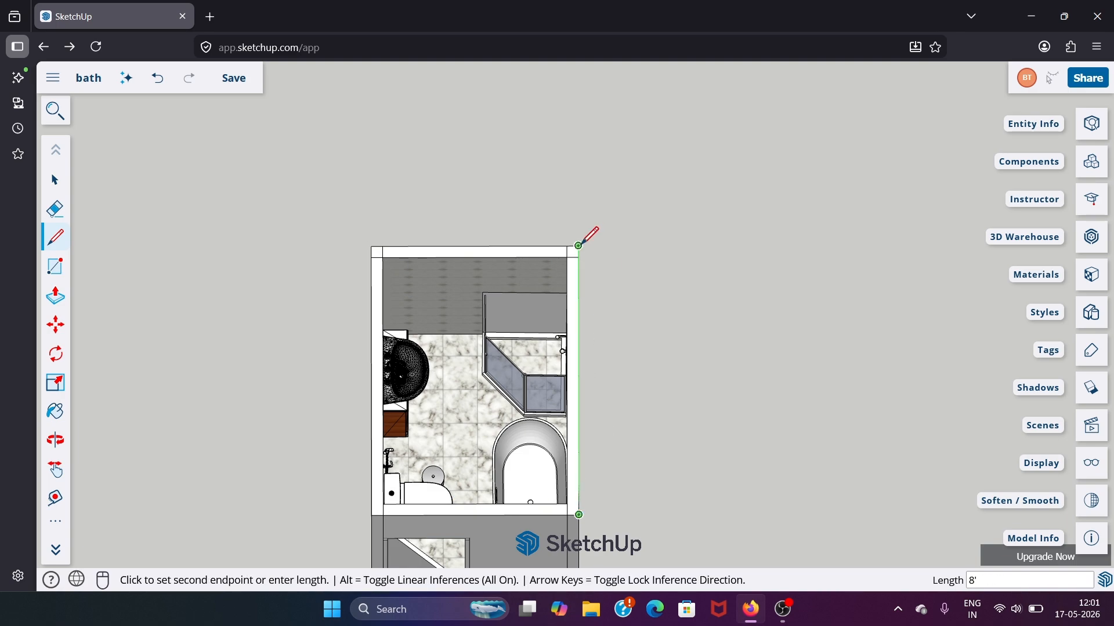
click(578, 245)
click(371, 246)
right_click(309, 249)
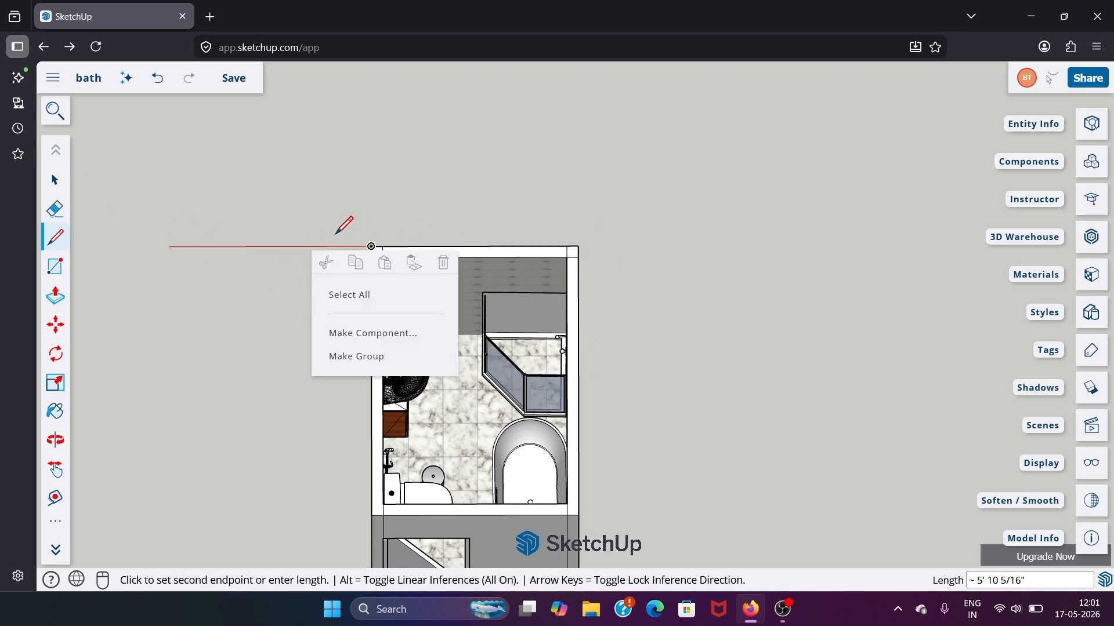
click(55, 179)
scroll(504, 231, down, 1)
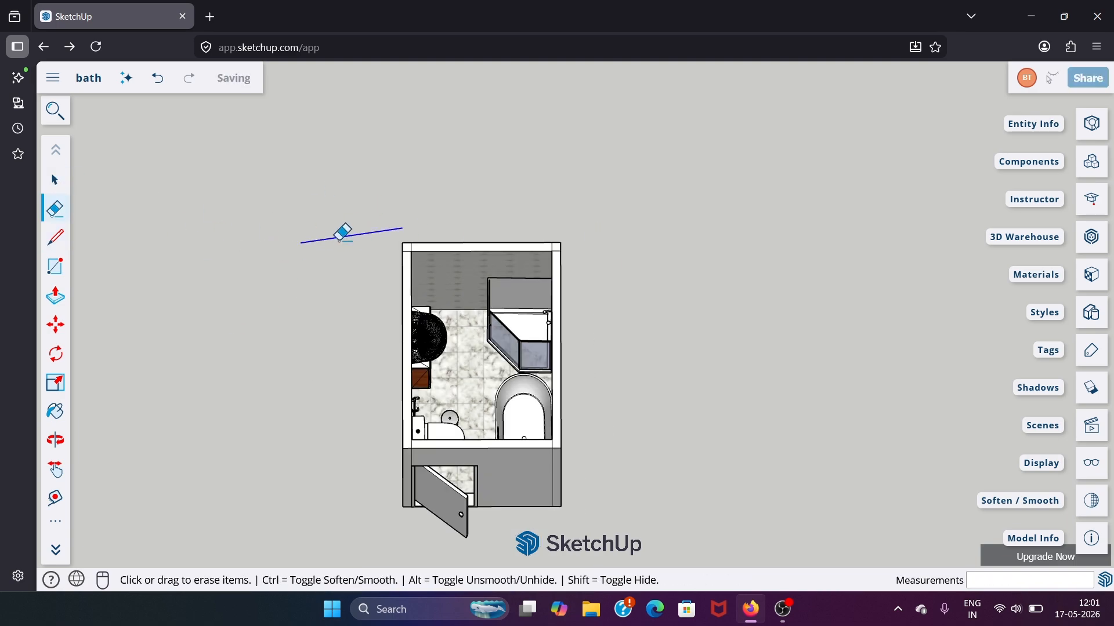
scroll(608, 243, down, 1)
middle_drag(591, 479, 611, 513)
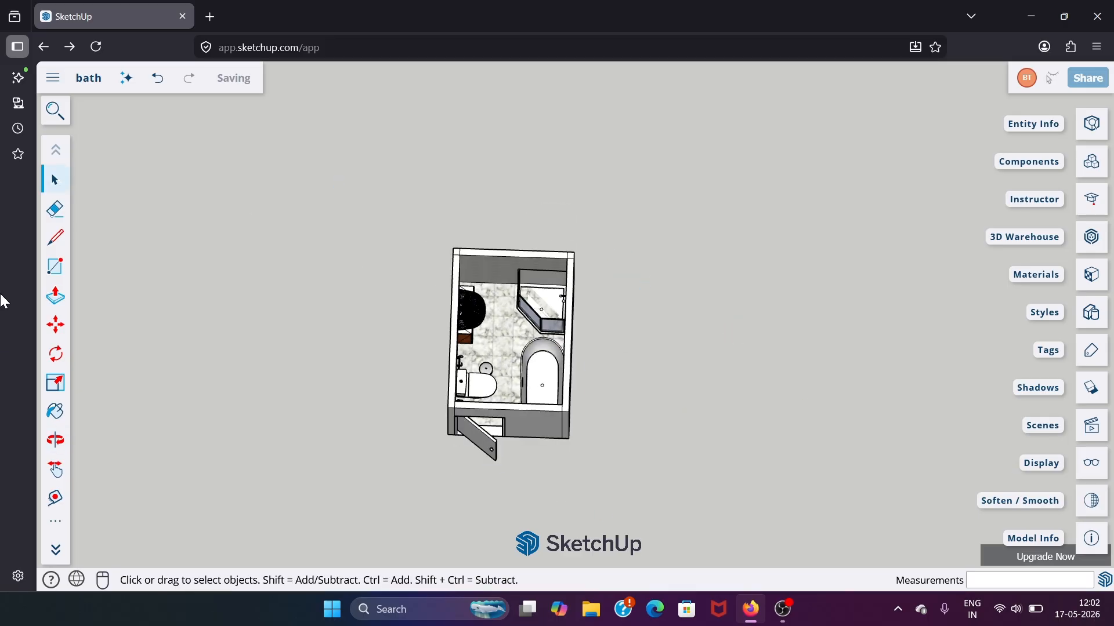
Try to outline the room's open top from the top view by drawing lines between the outer wall corners.
click(59, 113)
click(136, 174)
click(55, 237)
scroll(535, 231, up, 1)
click(509, 231)
scroll(504, 451, up, 2)
click(508, 449)
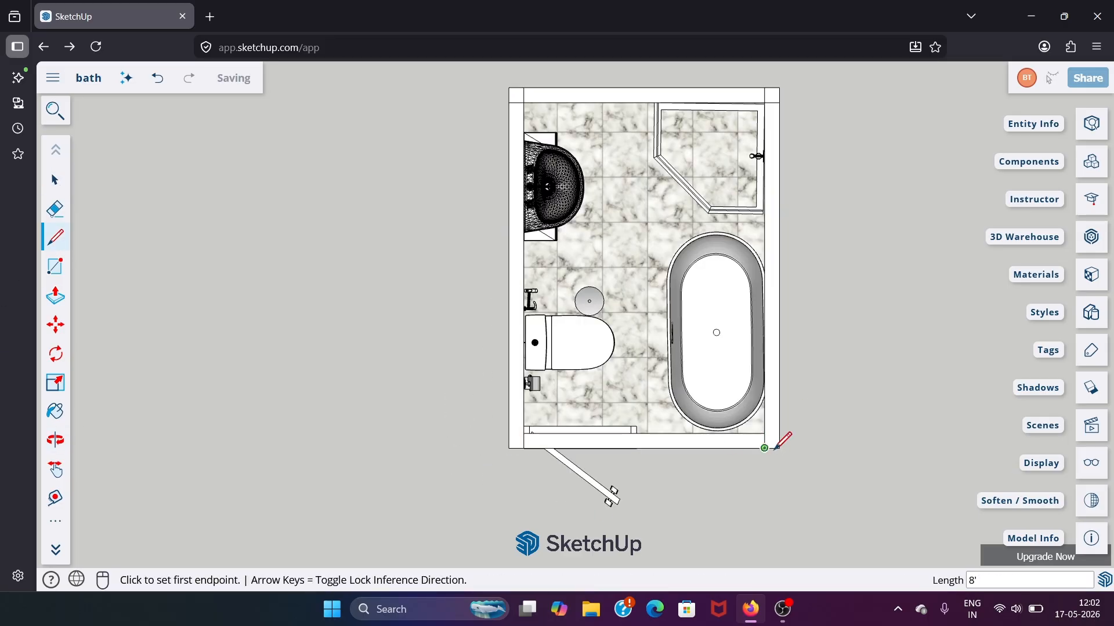
click(779, 87)
click(508, 87)
right_click(467, 164)
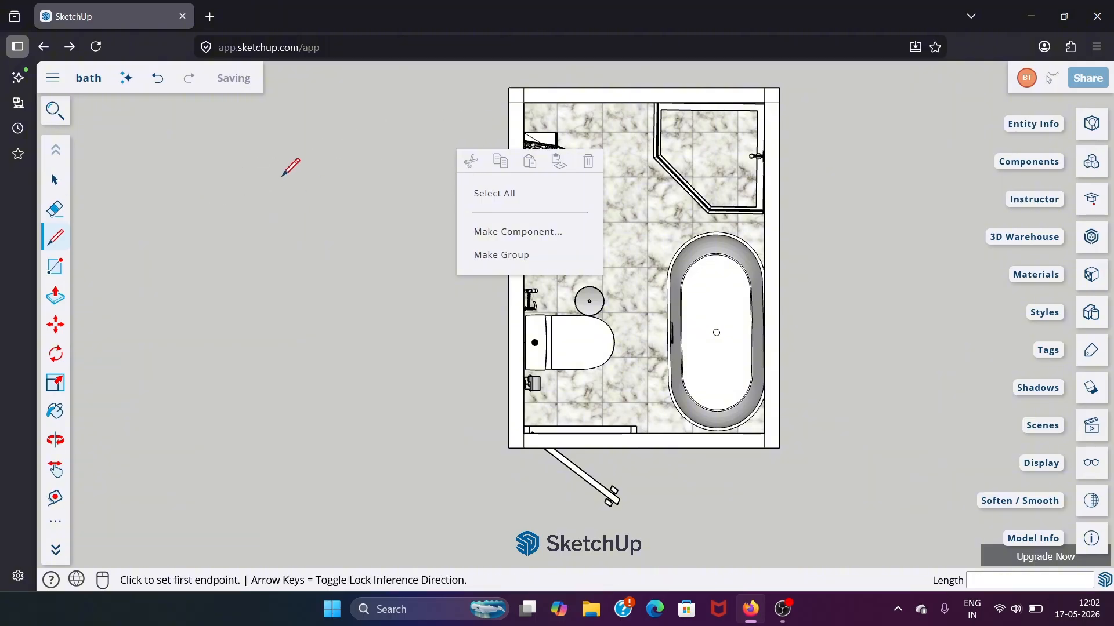
Close the room's open top with a 6' by 7' 8" rectangle drawn across opposite corners of the wall tops.
click(55, 296)
scroll(534, 356, down, 2)
middle_drag(632, 479, 835, 342)
key(alt)
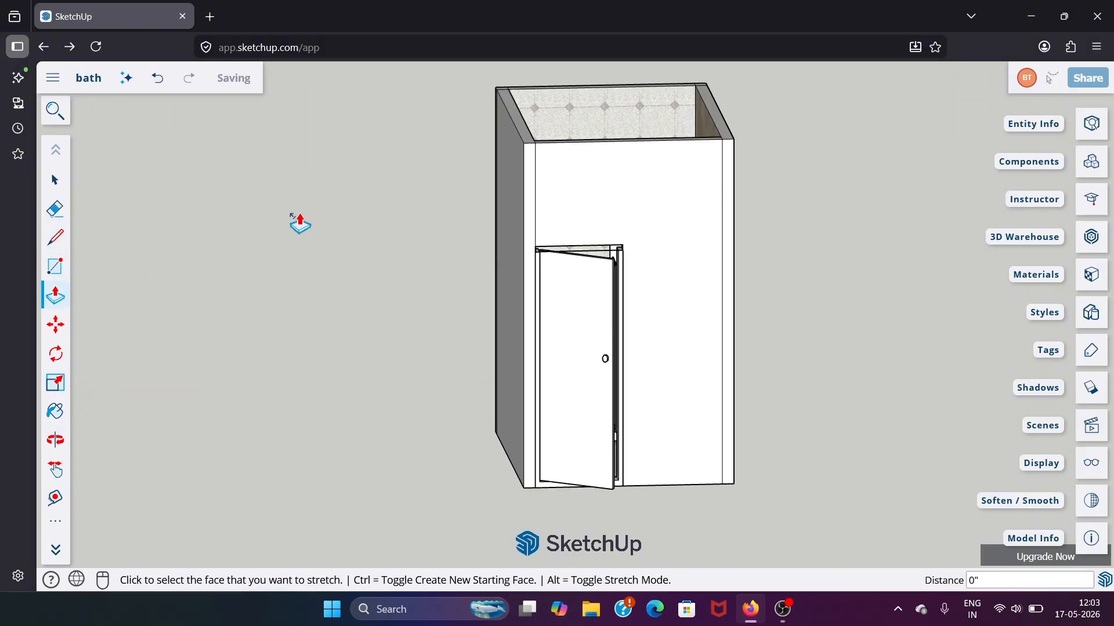
key(r)
shift+middle_drag(537, 88, 473, 223)
scroll(473, 223, down, 1)
click(620, 289)
right_click(711, 271)
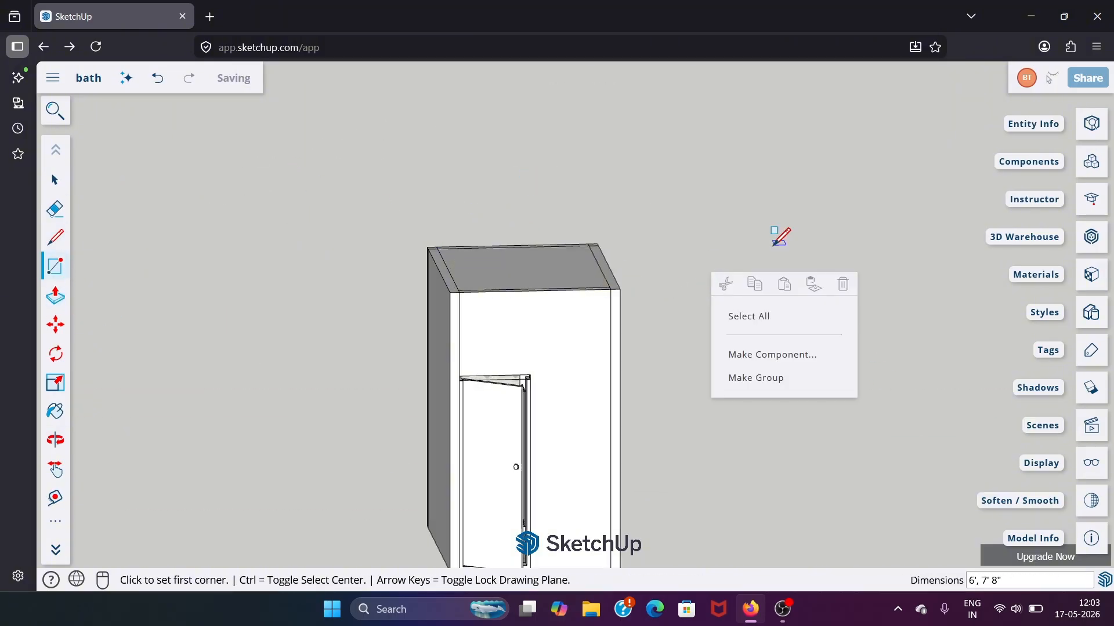
Check the covered room in the standard top and front views.
scroll(450, 163, down, 1)
click(52, 182)
click(51, 115)
text(t)
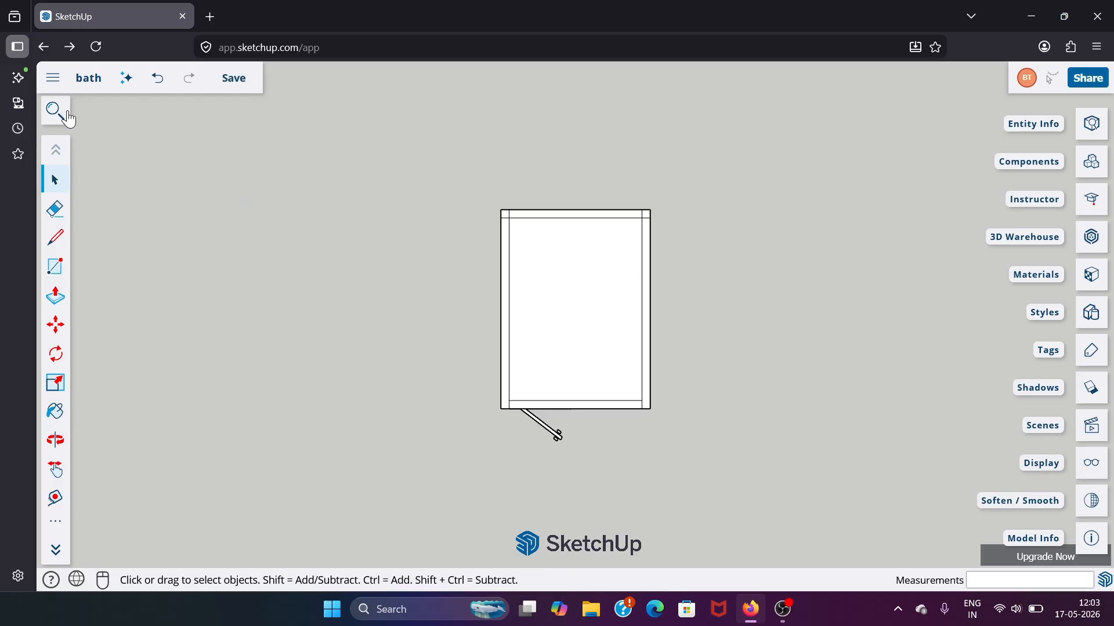
click(53, 109)
text(fr)
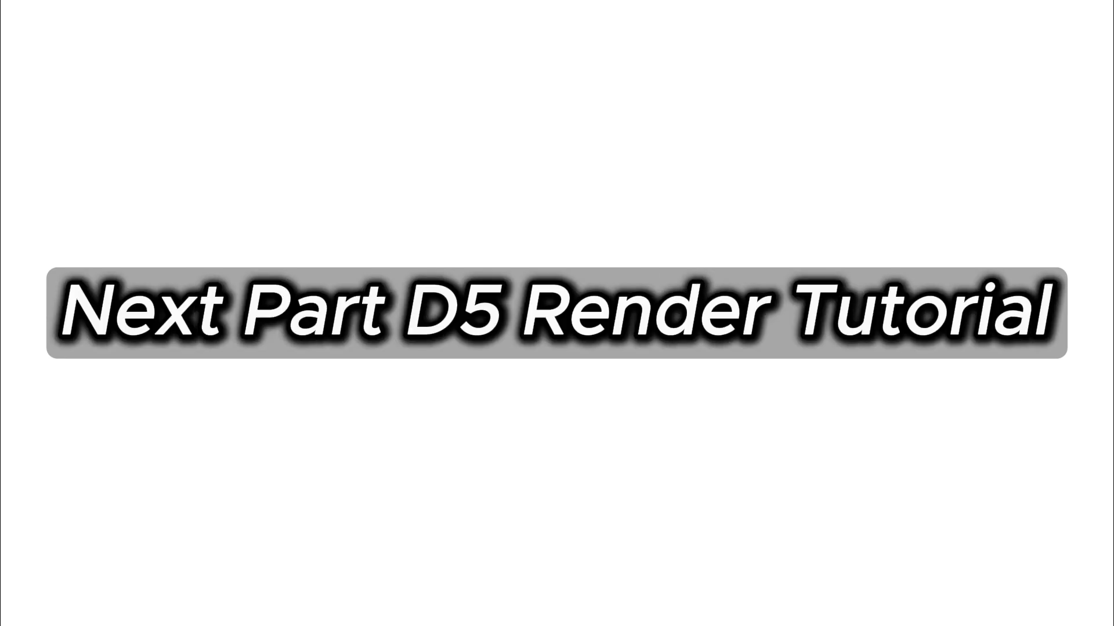
Switch to 3ds Max with the bath.max scene and launch D5 Render from it.
click(1085, 48)
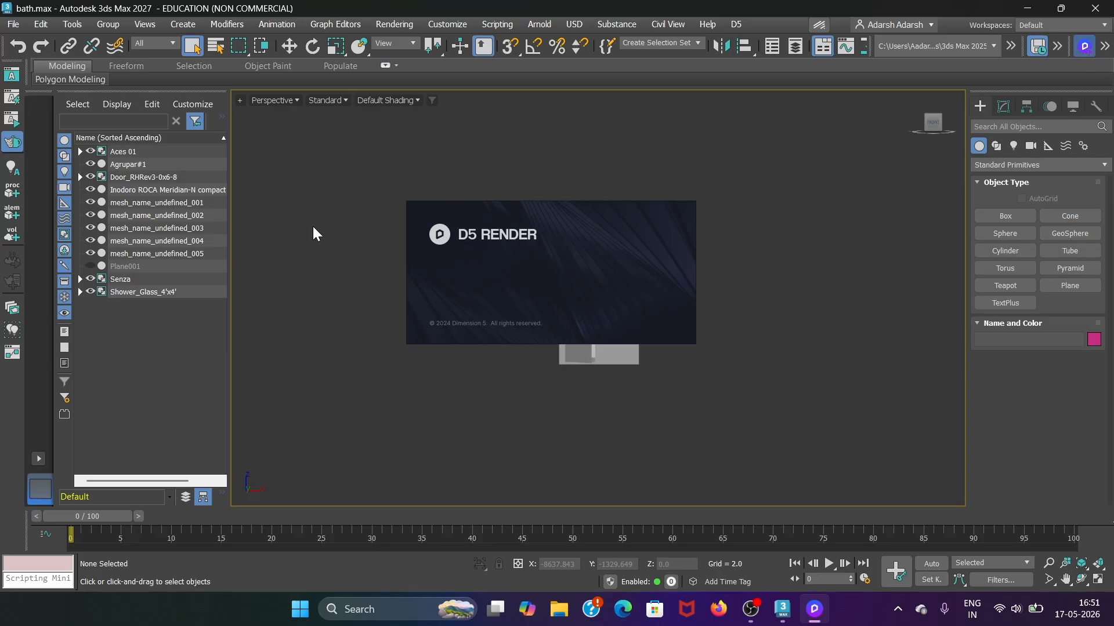
click(643, 295)
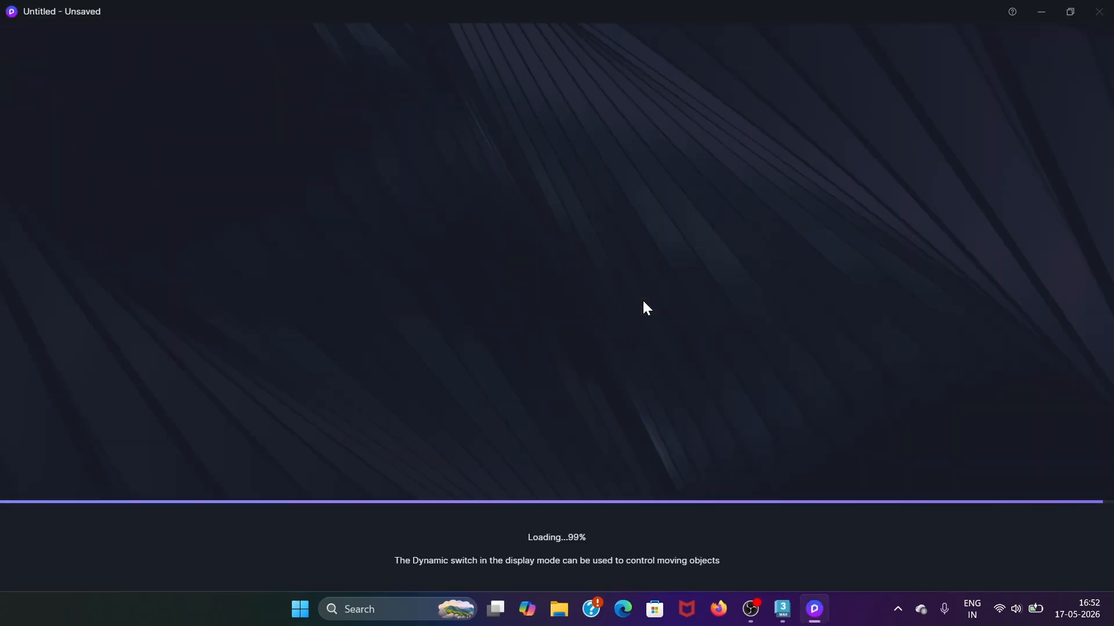